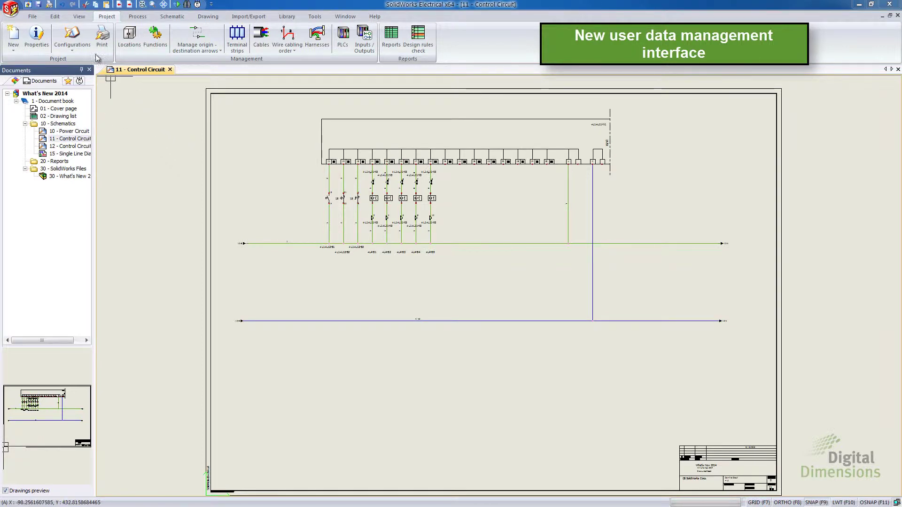
- Open the User data configuration manager and select ProjectUserDataDescription under Application settings
{"action": "left_click", "coordinate": [76, 48]}
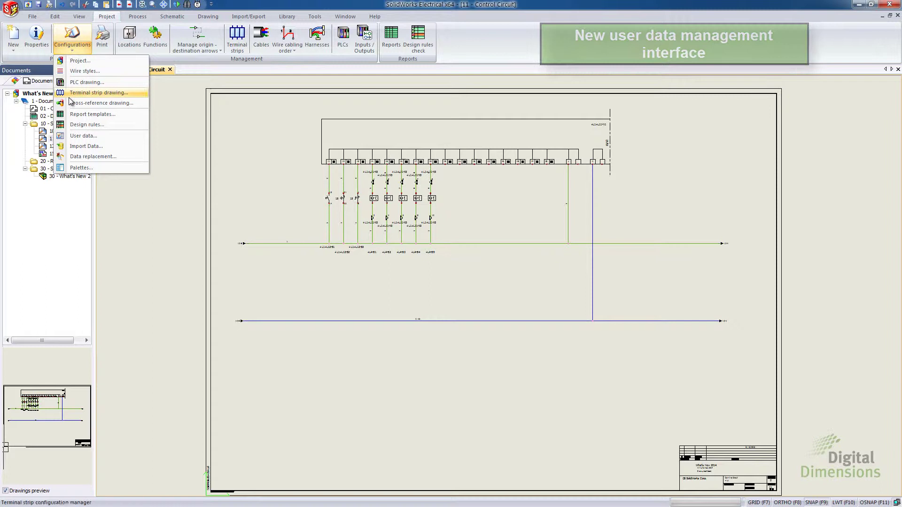
{"action": "left_click", "coordinate": [88, 137]}
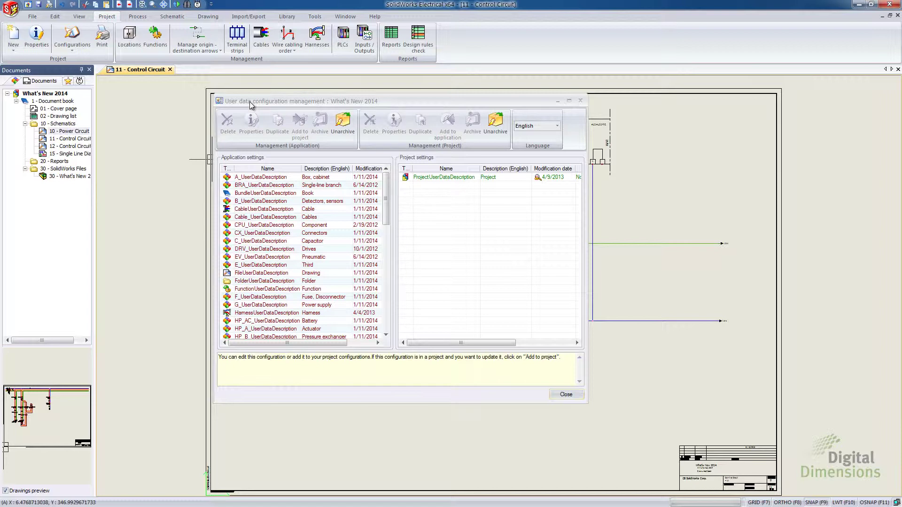
{"action": "left_click", "coordinate": [266, 217]}
{"action": "left_click", "coordinate": [266, 241]}
{"action": "left_click_drag", "start_coordinate": [387, 201], "coordinate": [393, 306]}
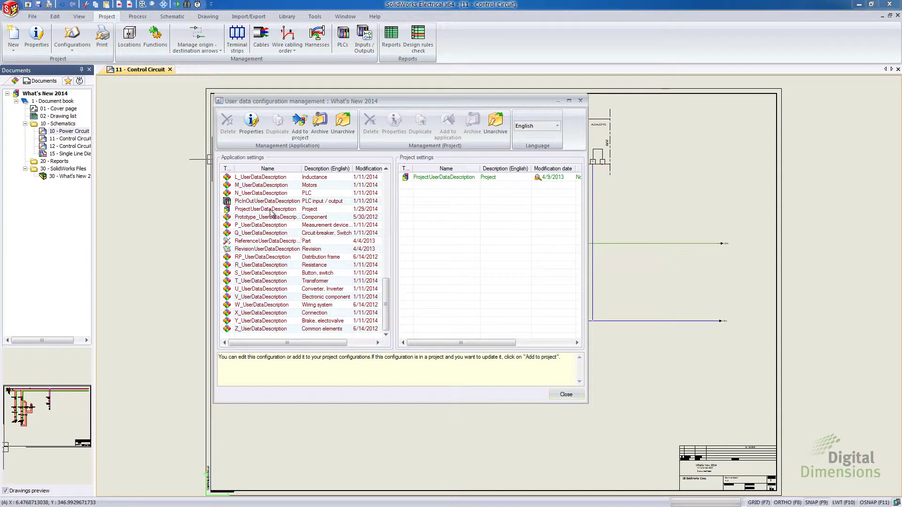
{"action": "left_click", "coordinate": [248, 212]}
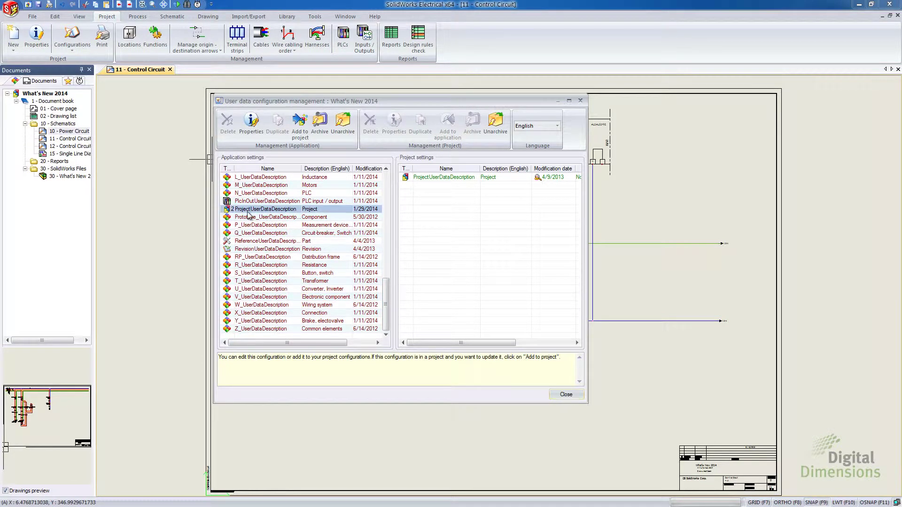
- Review the User data 1–3 labels of ProjectUserDataDescription and save the customization
{"action": "double_click", "coordinate": [258, 213]}
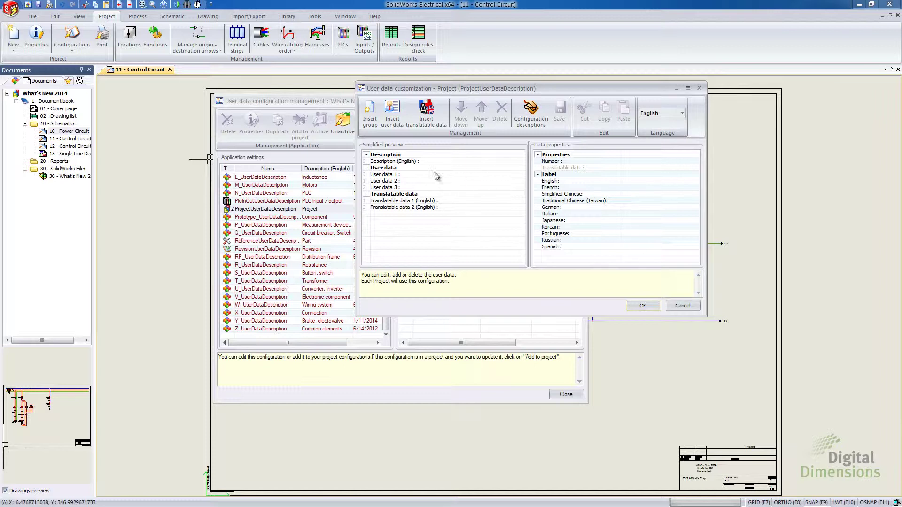
{"action": "left_click", "coordinate": [384, 175]}
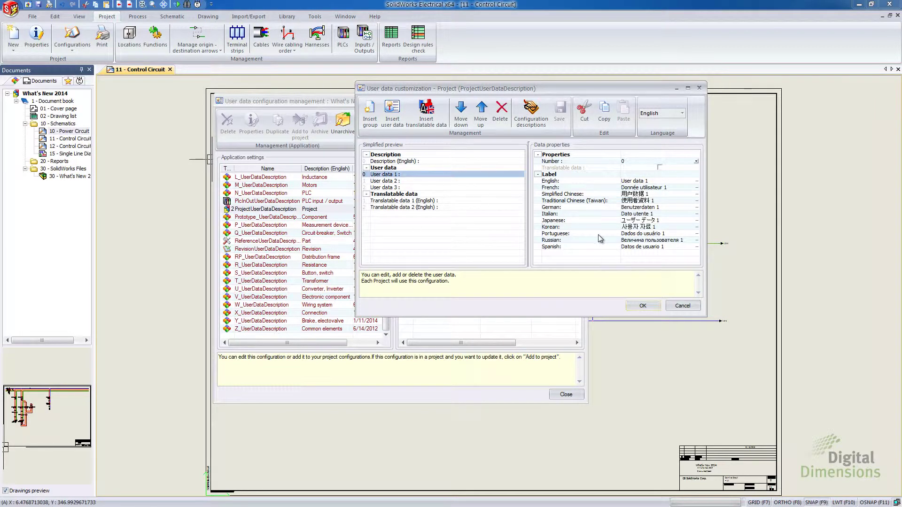
{"action": "left_click", "coordinate": [389, 187]}
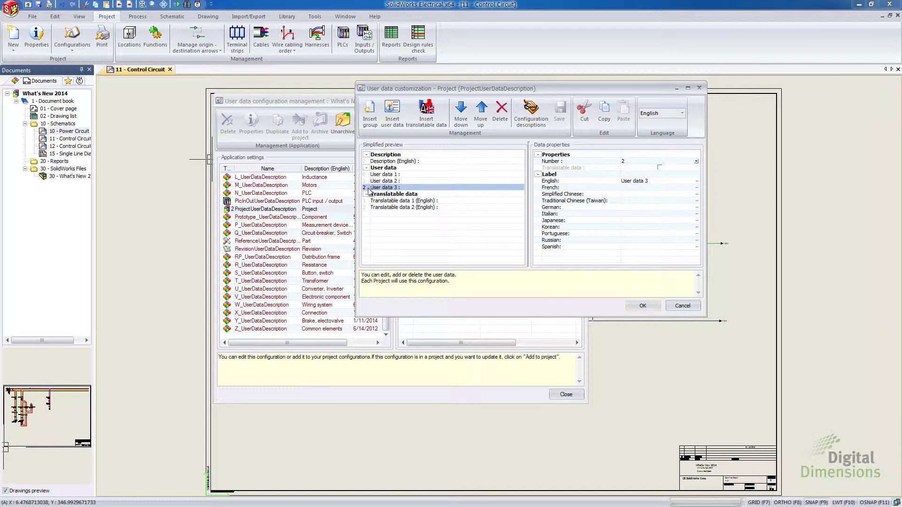
{"action": "left_click", "coordinate": [371, 181]}
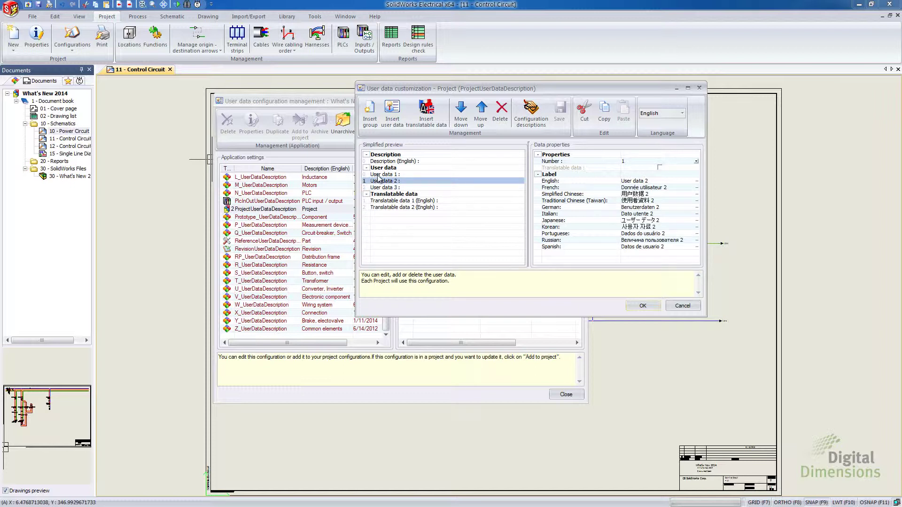
{"action": "left_click", "coordinate": [371, 175]}
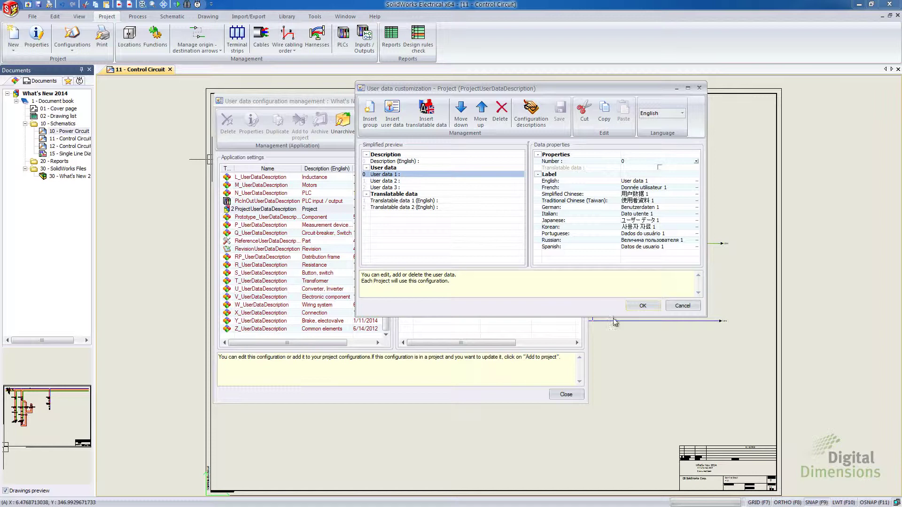
{"action": "left_click", "coordinate": [643, 307]}
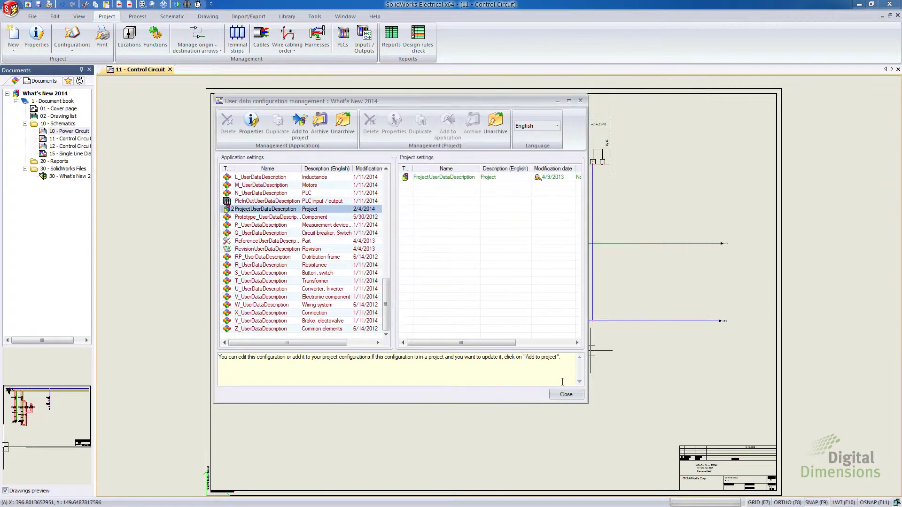
- Close the user data configuration manager
{"action": "left_click", "coordinate": [580, 388]}
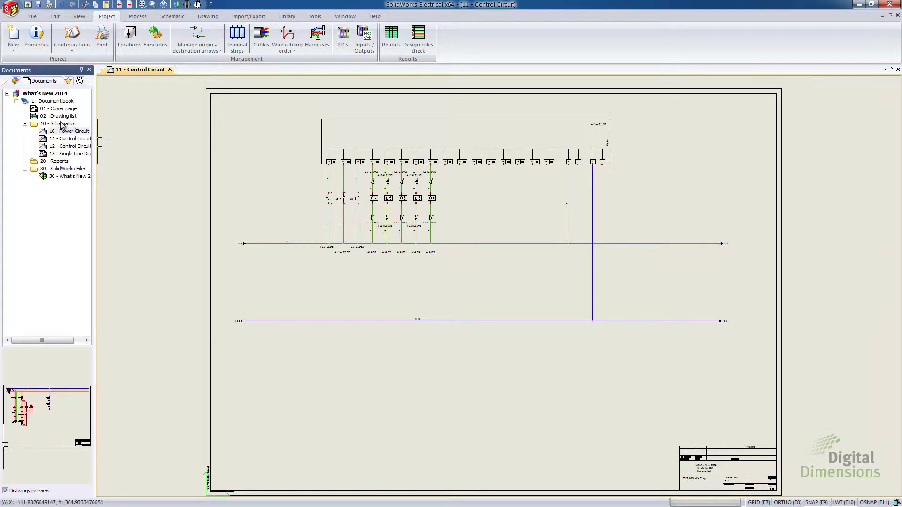
- Add a new mixed-scheme drawing, sheet 31, to the Document book
{"action": "right_click", "coordinate": [57, 102]}
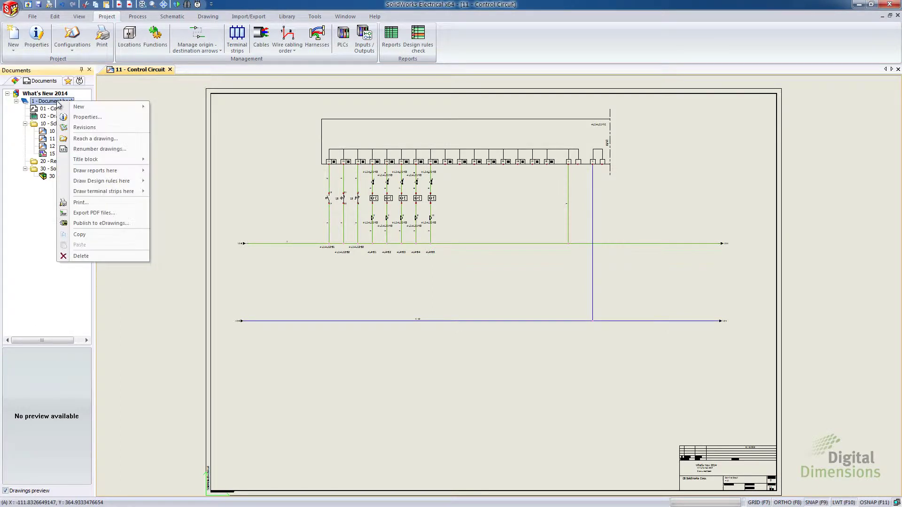
{"action": "mouse_move", "coordinate": [108, 109]}
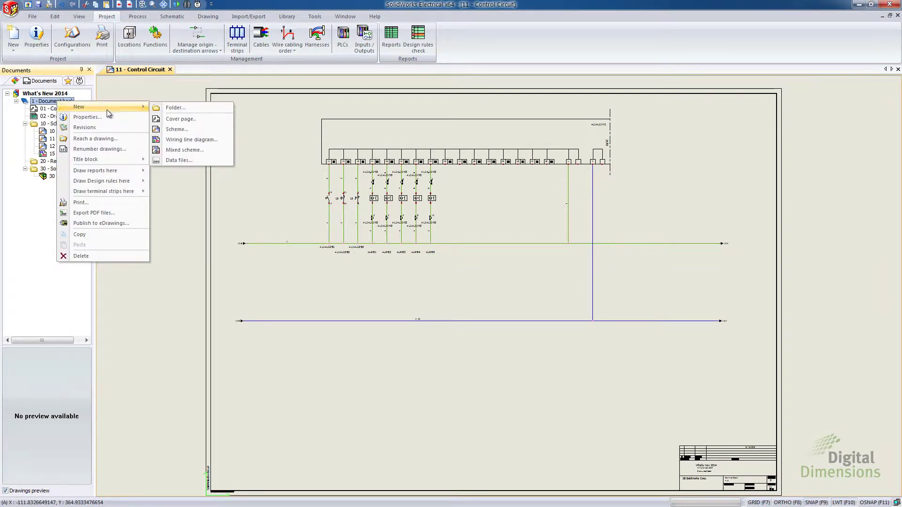
{"action": "left_click", "coordinate": [186, 151]}
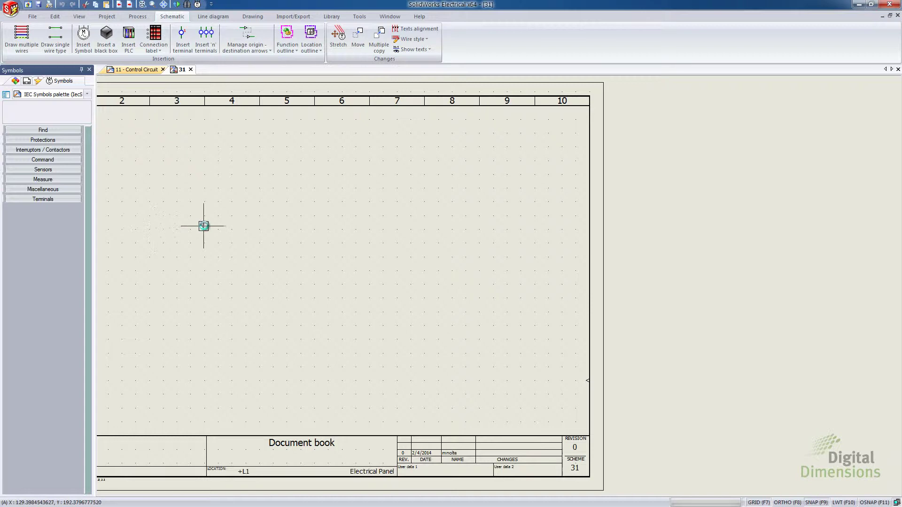
- Set drawing 31's English description to 'Mix drawing' in its properties
{"action": "left_click", "coordinate": [27, 81]}
{"action": "right_click", "coordinate": [43, 184]}
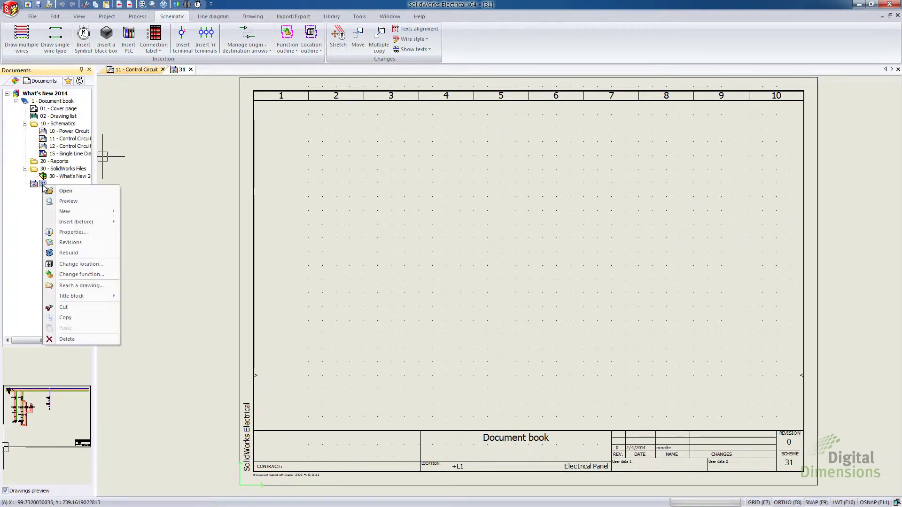
{"action": "left_click", "coordinate": [76, 232]}
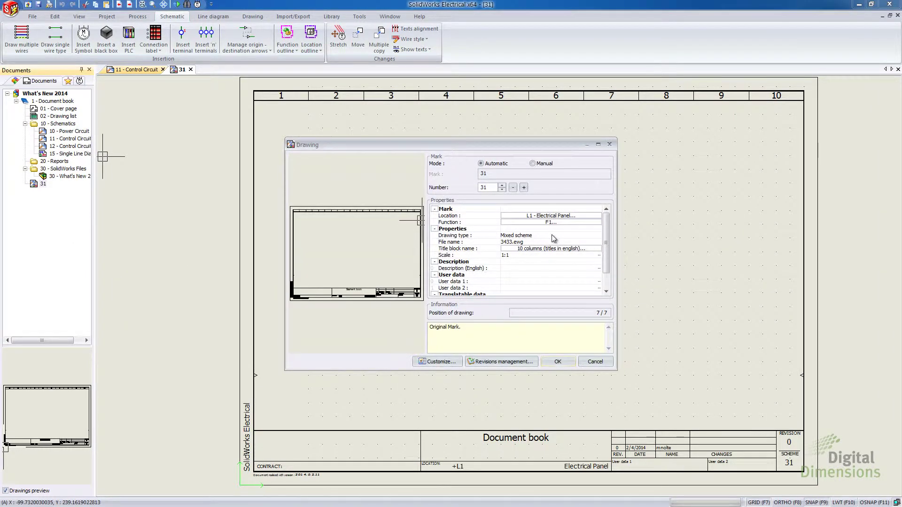
{"action": "left_click", "coordinate": [550, 275]}
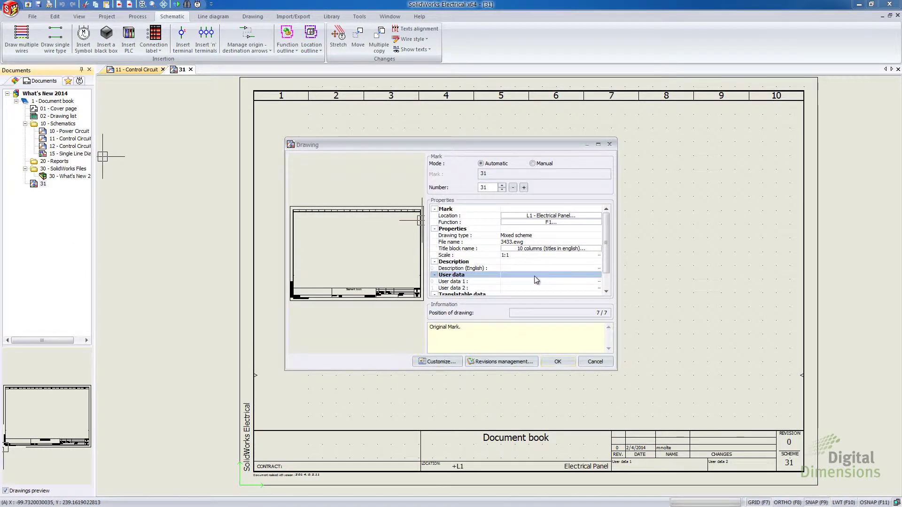
{"action": "left_click", "coordinate": [536, 269]}
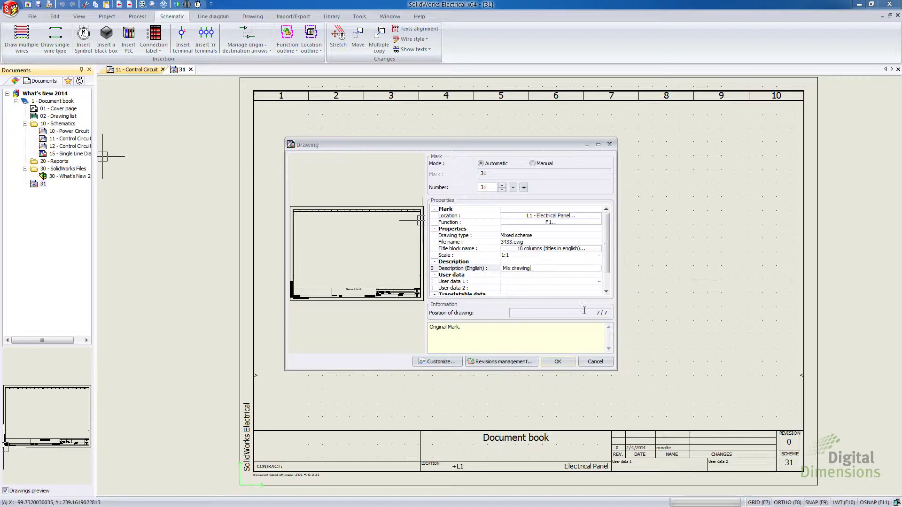
{"action": "left_click", "coordinate": [558, 362]}
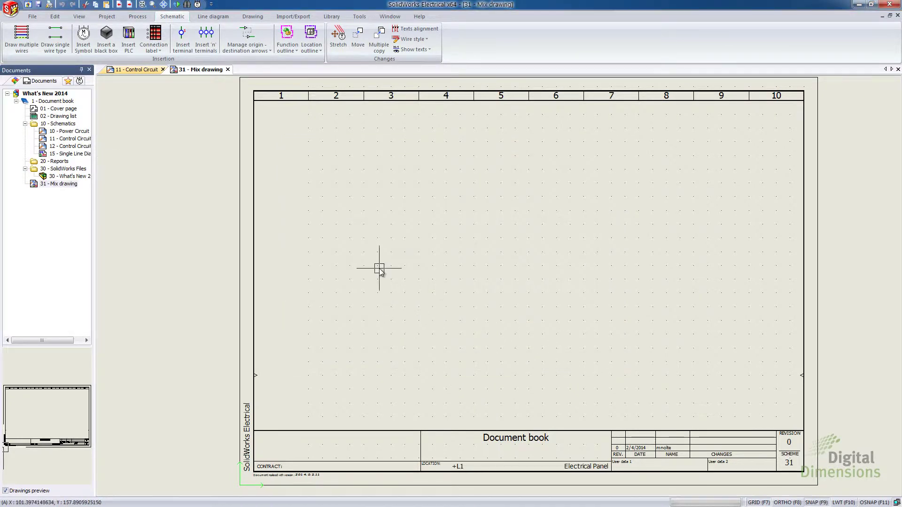
- Open '10 - Power Circuit' and select the right-hand transformer branch with its red wire
{"action": "left_click", "coordinate": [81, 132]}
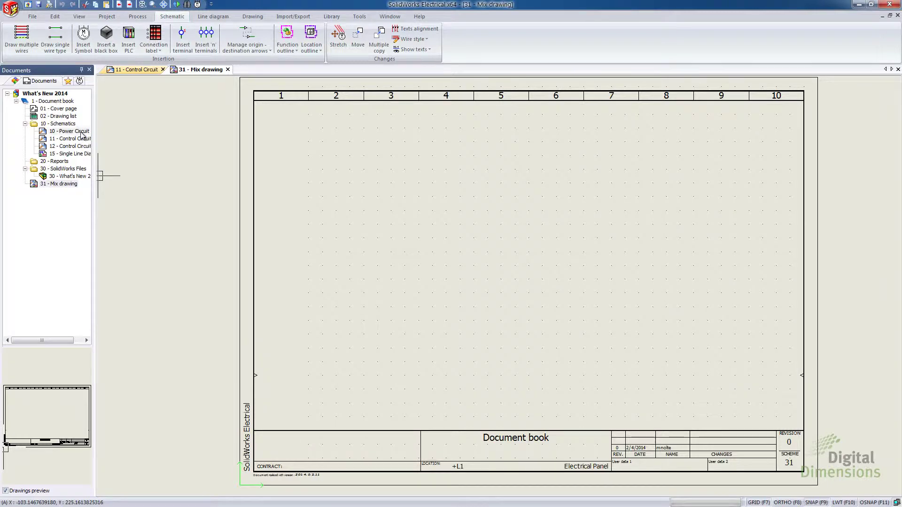
{"action": "double_click", "coordinate": [71, 131]}
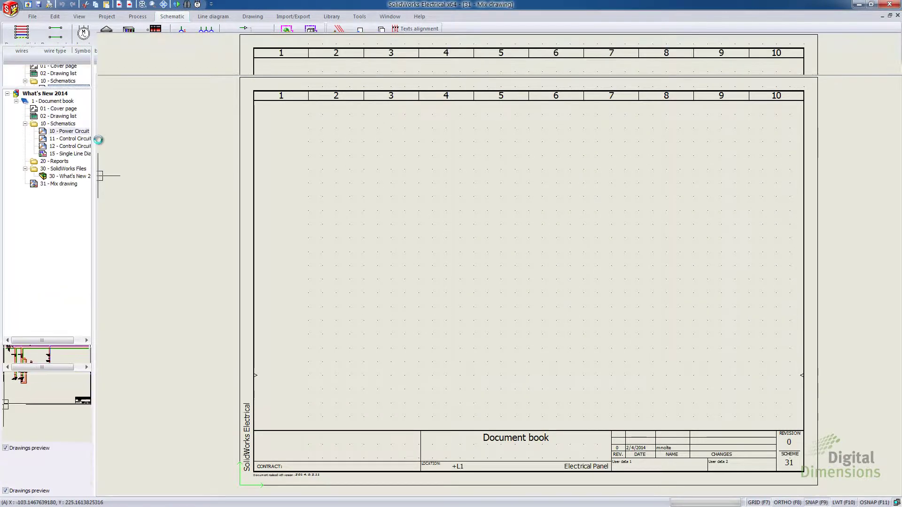
{"action": "left_click_drag", "start_coordinate": [459, 379], "coordinate": [318, 139]}
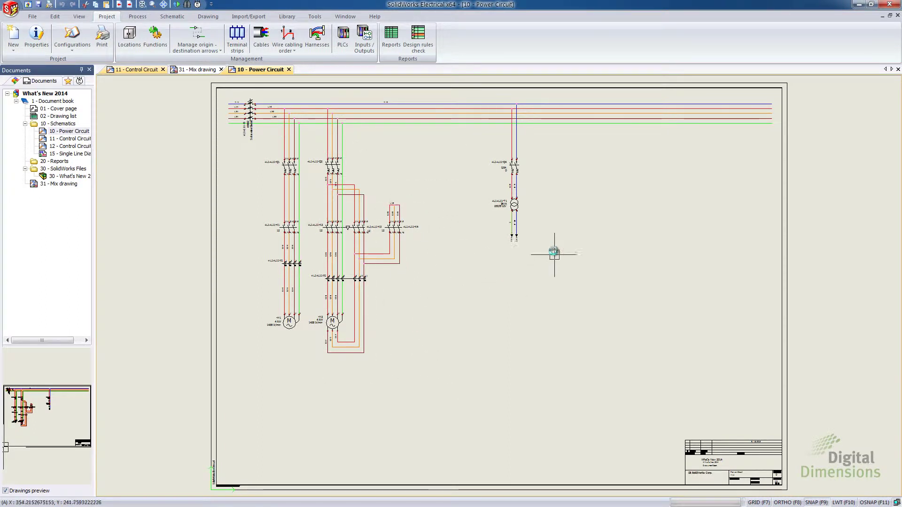
{"action": "left_click_drag", "start_coordinate": [554, 254], "coordinate": [485, 96]}
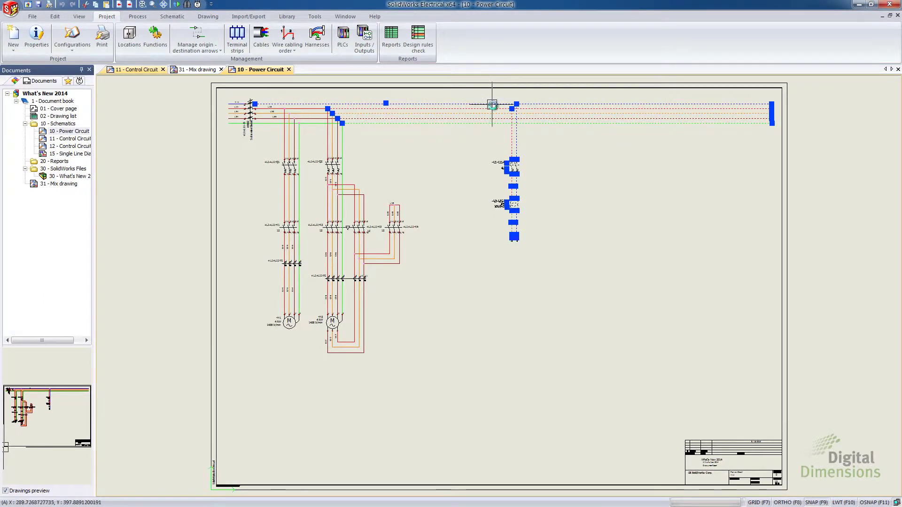
{"action": "left_click", "coordinate": [491, 122], "text": "shift"}
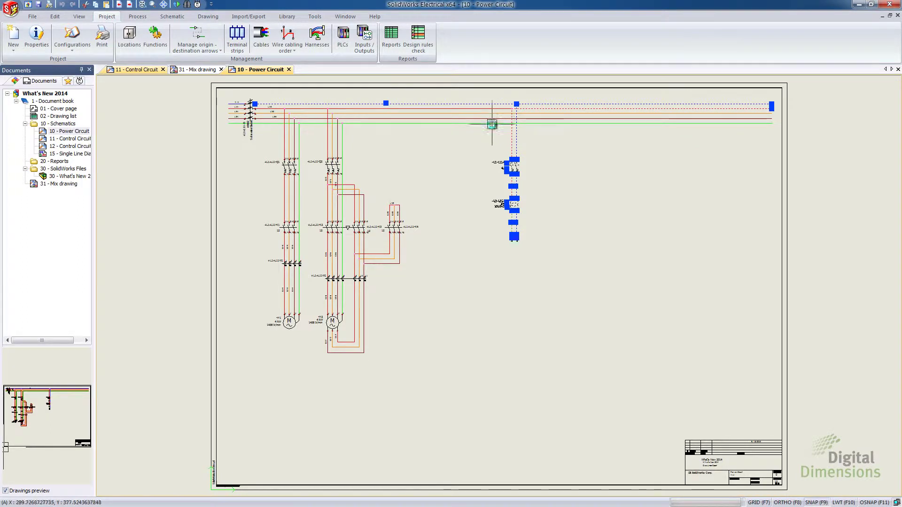
{"action": "left_click", "coordinate": [495, 109]}
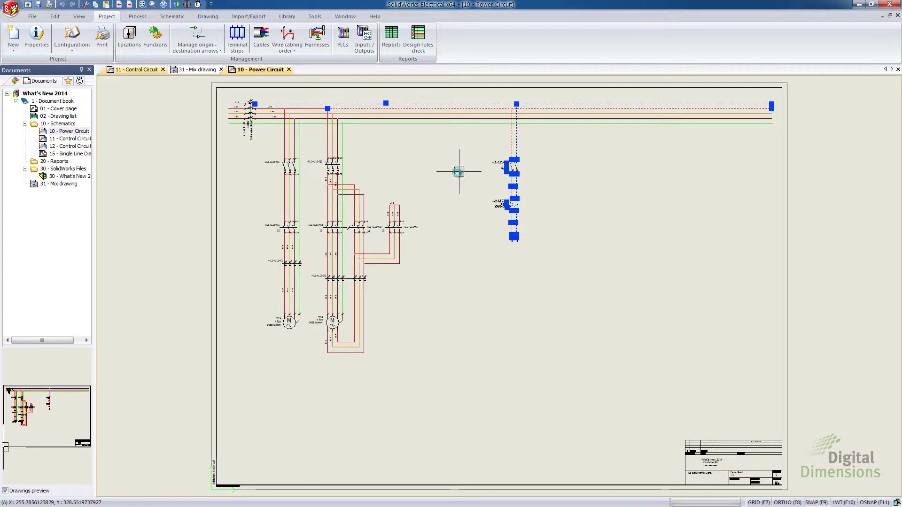
{"action": "key", "text": "Escape"}
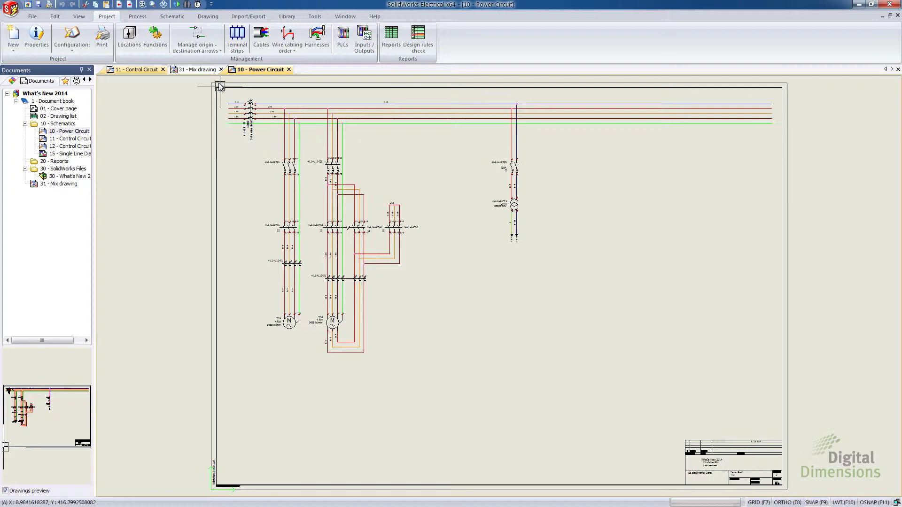
- Paste the copied transformer branch into the Mix drawing around column 6
{"action": "left_click", "coordinate": [200, 70]}
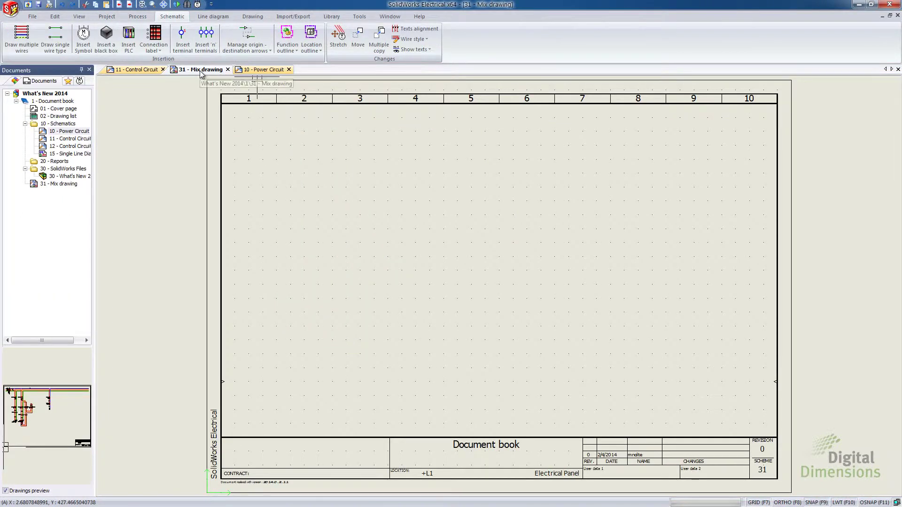
{"action": "key", "text": "ctrl+v"}
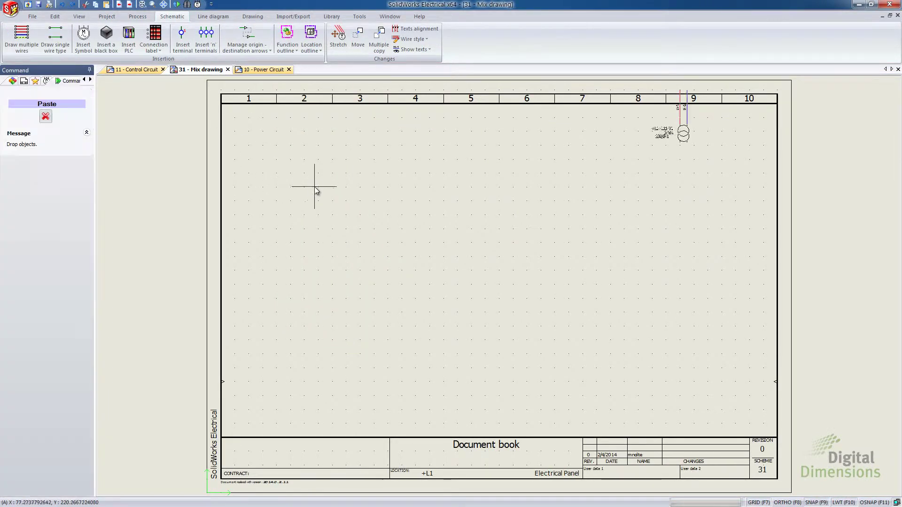
{"action": "left_click", "coordinate": [141, 329]}
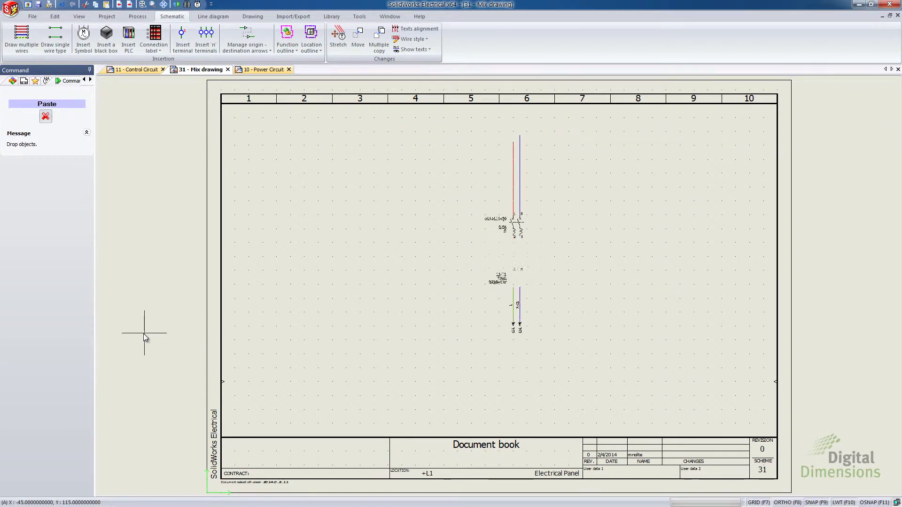
- Move the fuse, transformer and their wires from column 6 to column 2
{"action": "left_click", "coordinate": [358, 45]}
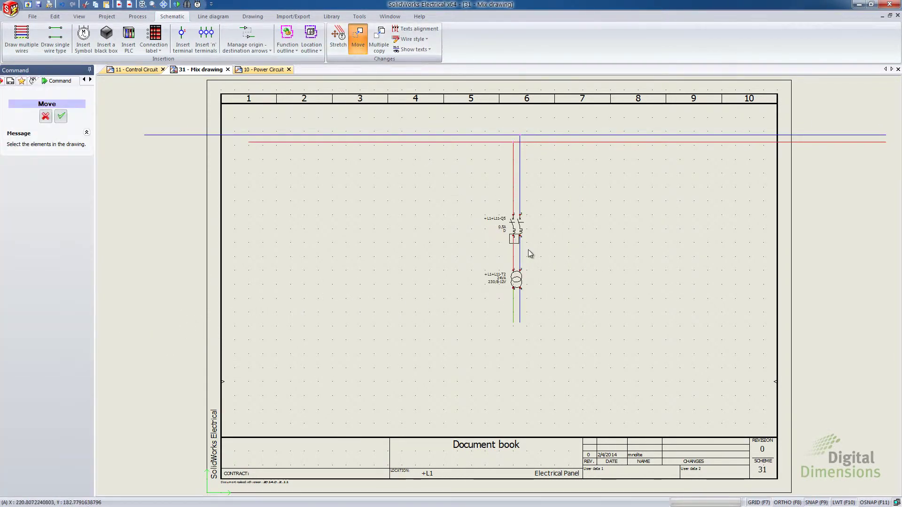
{"action": "left_click", "coordinate": [609, 353]}
{"action": "left_click", "coordinate": [485, 197]}
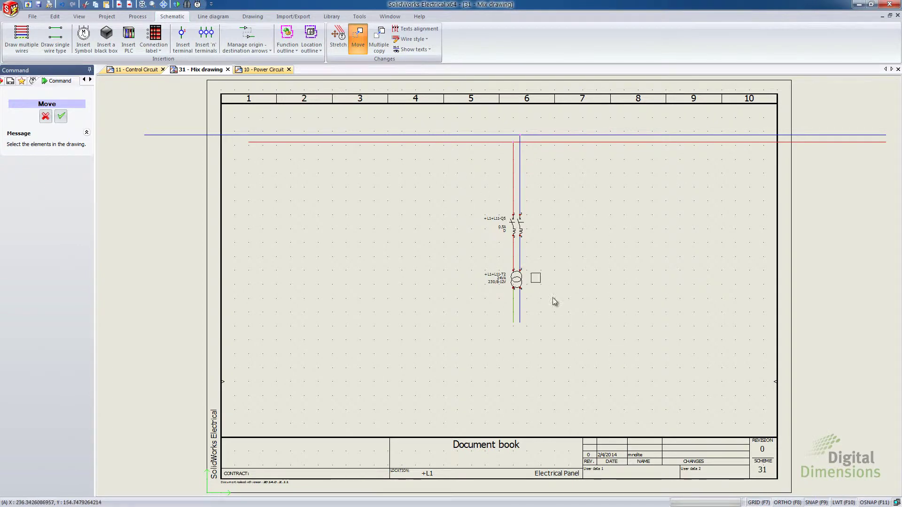
{"action": "left_click", "coordinate": [581, 332]}
{"action": "left_click", "coordinate": [455, 137]}
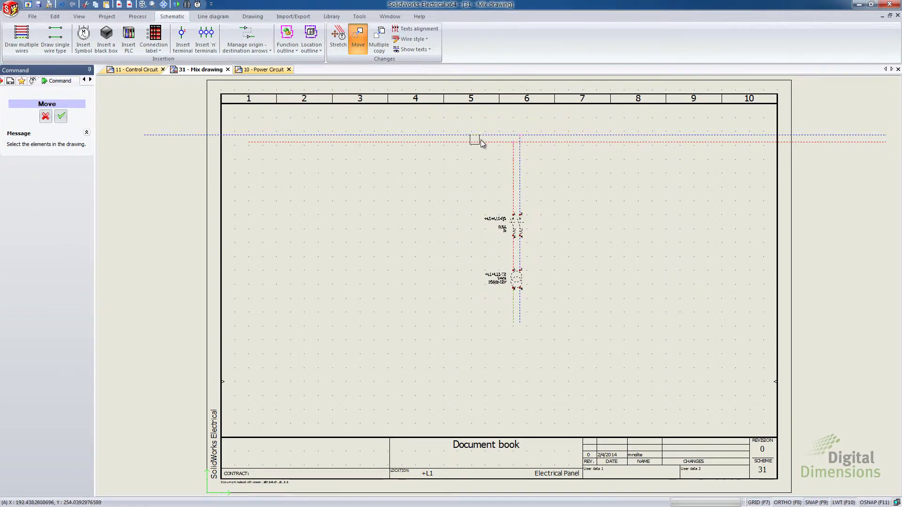
{"action": "right_click", "coordinate": [491, 153]}
{"action": "left_click", "coordinate": [494, 155]}
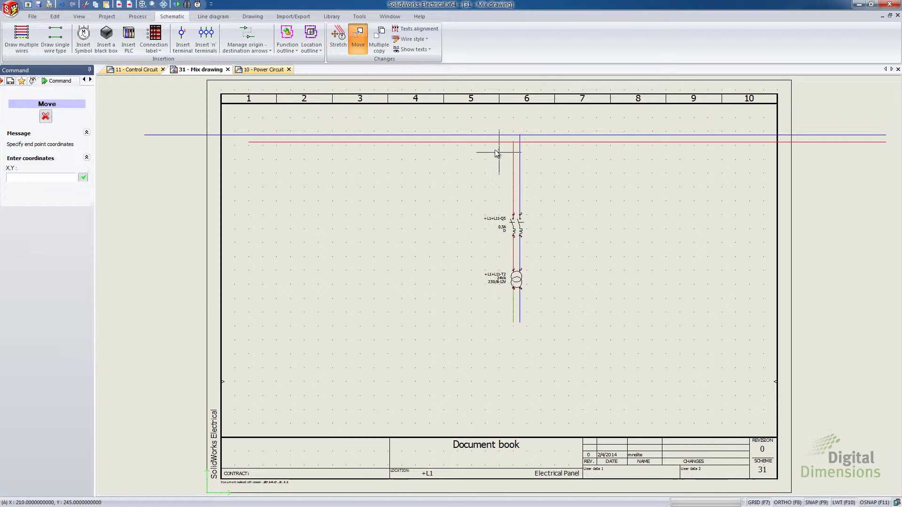
{"action": "left_click", "coordinate": [256, 160]}
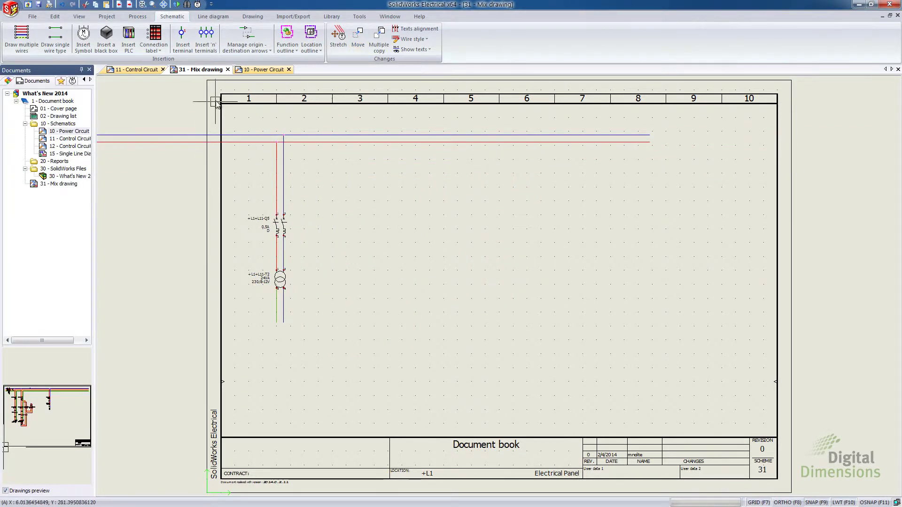
- Open '15 - Single Line Diagram' and copy its left pushbuttons, PLC and contactors
{"action": "double_click", "coordinate": [72, 155]}
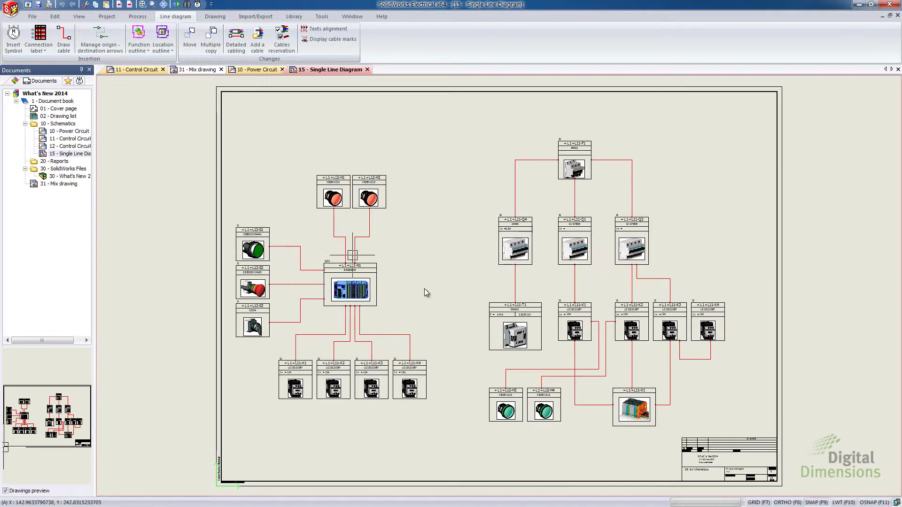
{"action": "left_click", "coordinate": [452, 419]}
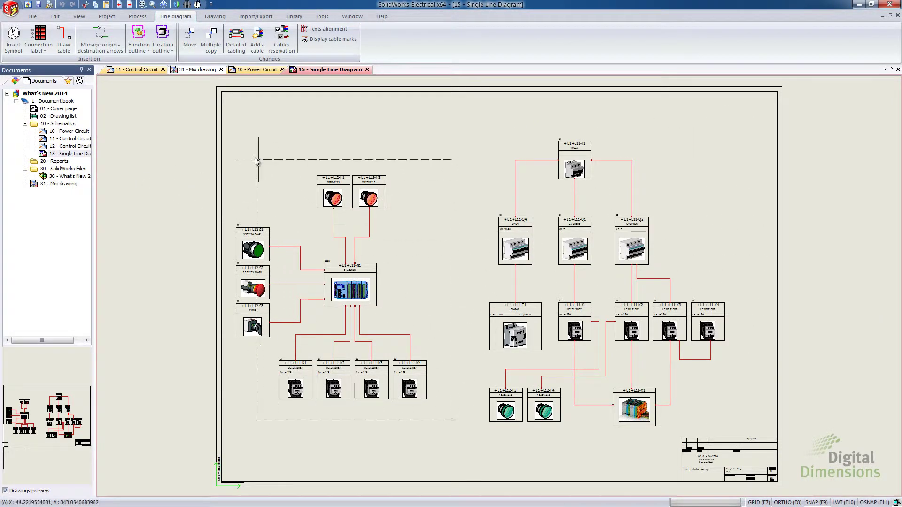
{"action": "left_click", "coordinate": [231, 140]}
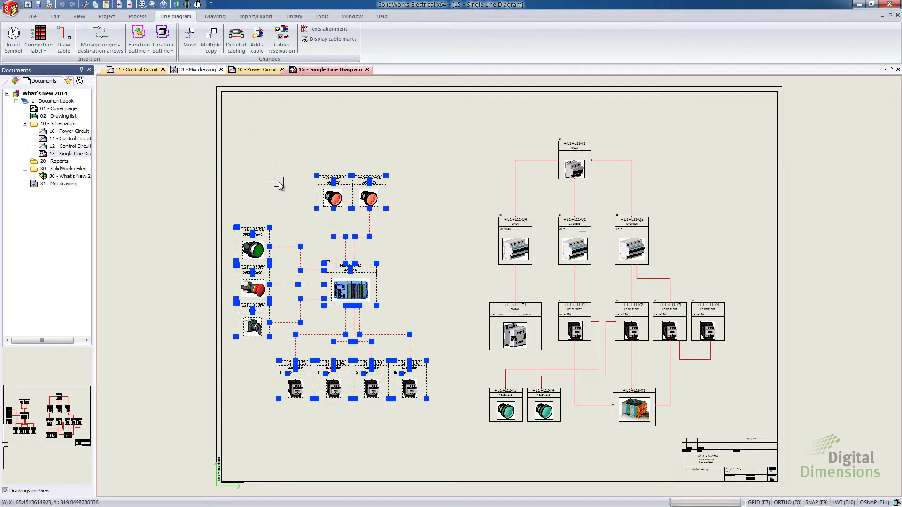
{"action": "key", "text": "Escape"}
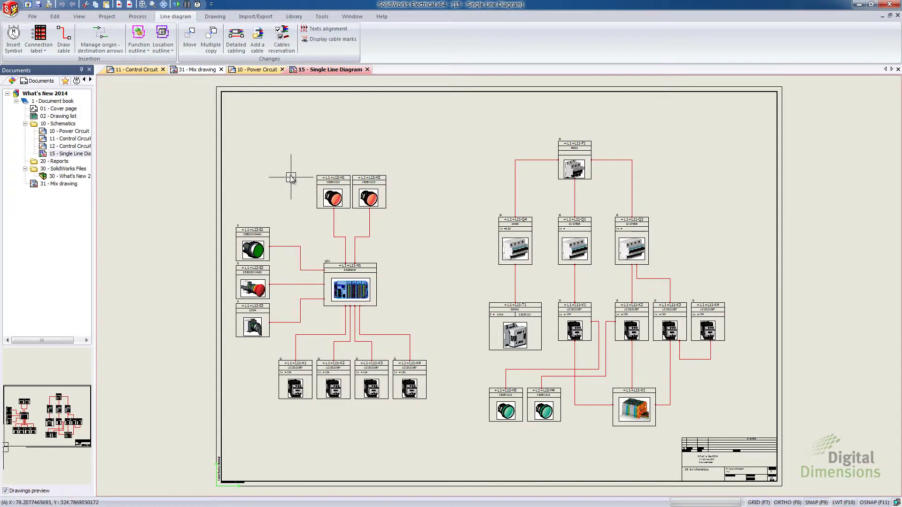
- Paste the copied pushbuttons, PLC and contactors into the Mix drawing
{"action": "left_click", "coordinate": [200, 69]}
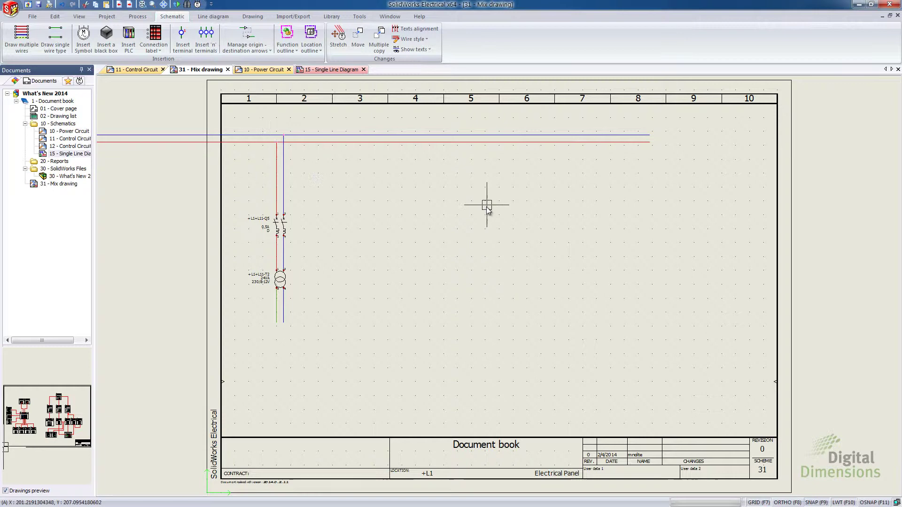
{"action": "key", "text": "ctrl+v"}
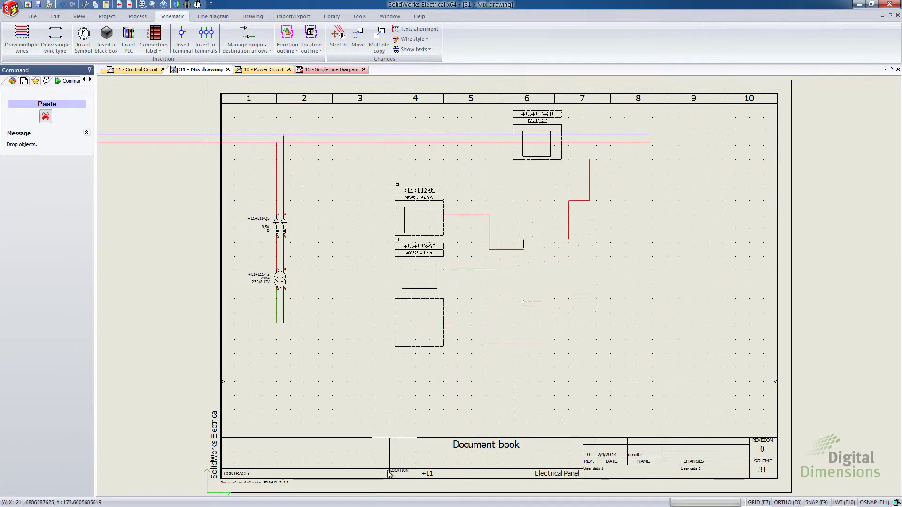
{"action": "left_click", "coordinate": [449, 413]}
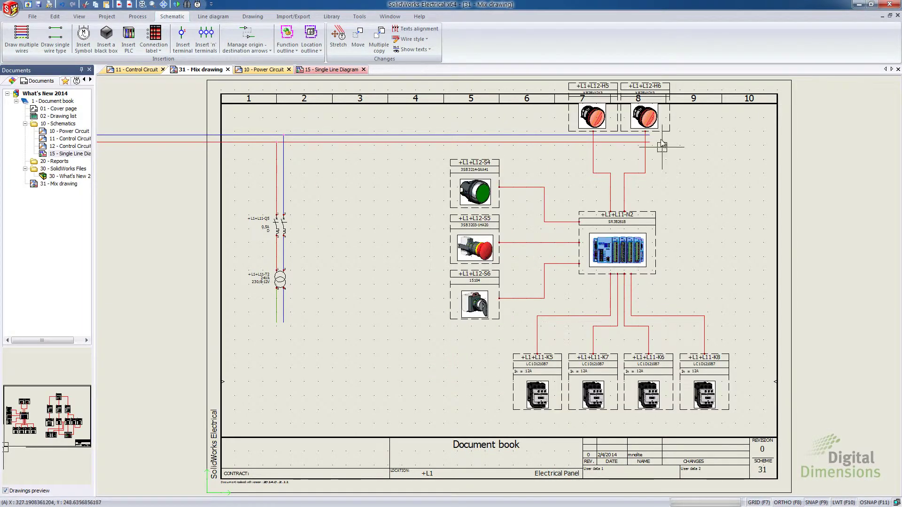
- Stack pushbuttons H5 and H6 in column 9 and select the wire feeding H6
{"action": "left_click", "coordinate": [645, 117]}
{"action": "key", "text": "ctrl+c"}
{"action": "key", "text": "ctrl+v"}
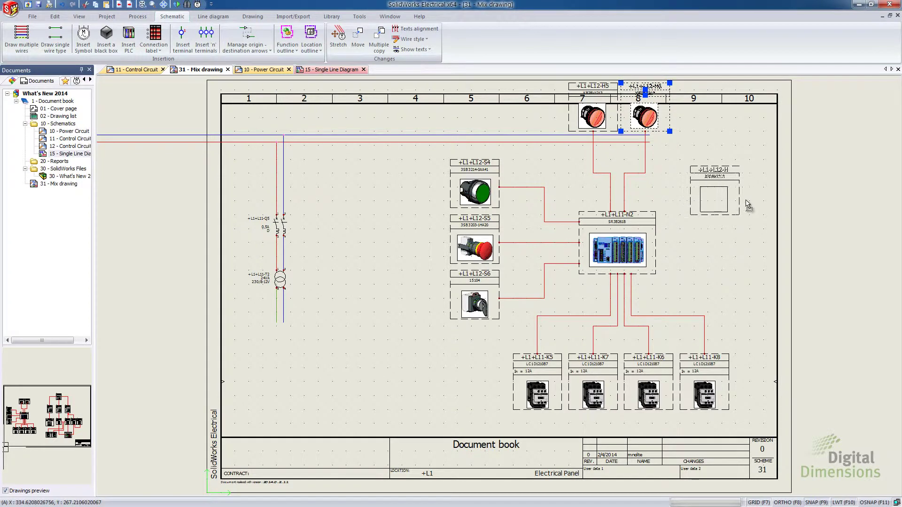
{"action": "left_click", "coordinate": [753, 205]}
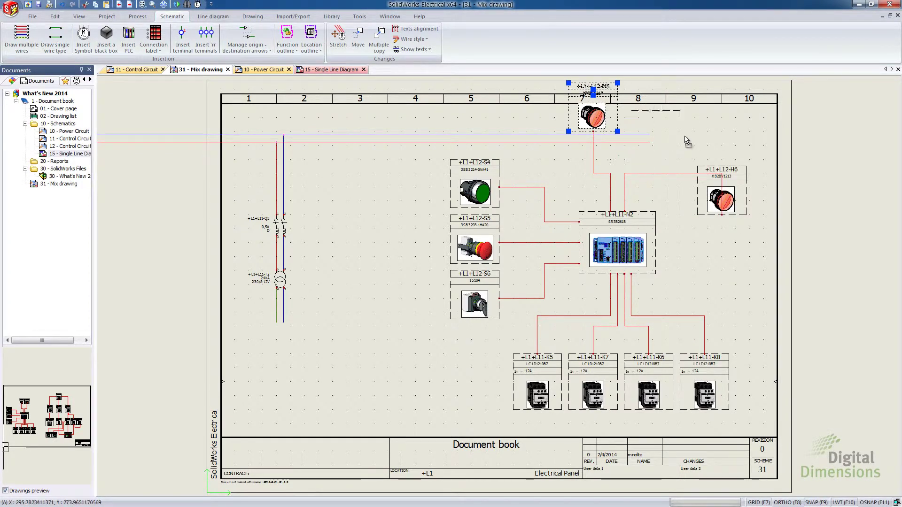
{"action": "left_click_drag", "start_coordinate": [687, 141], "coordinate": [721, 143]}
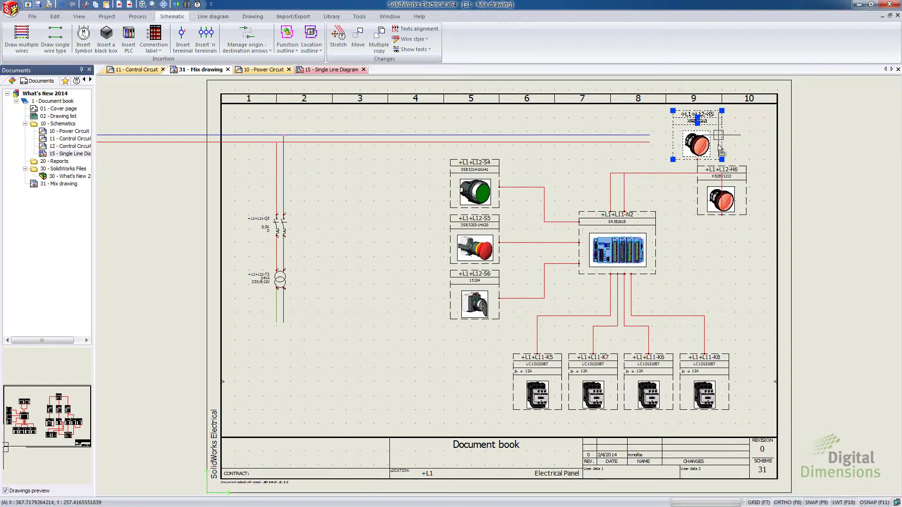
{"action": "left_click", "coordinate": [724, 199]}
{"action": "left_click_drag", "start_coordinate": [746, 215], "coordinate": [738, 240]}
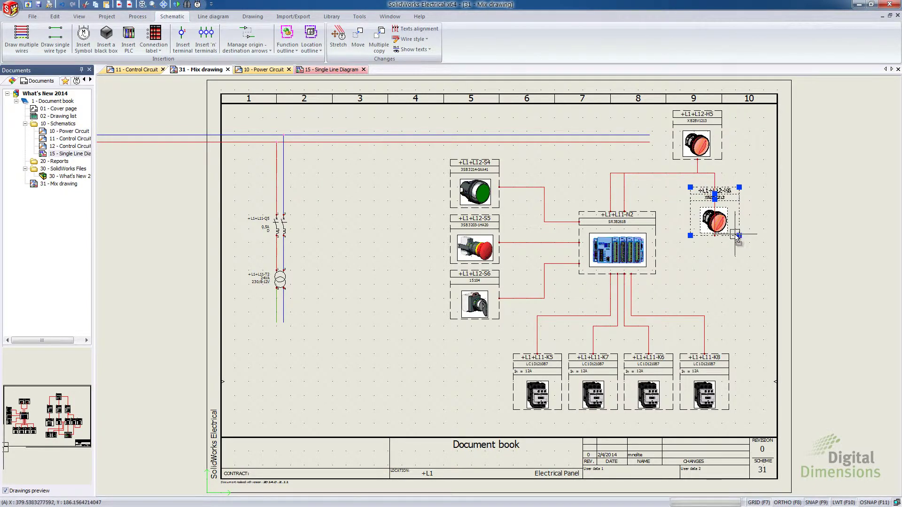
{"action": "left_click", "coordinate": [714, 181]}
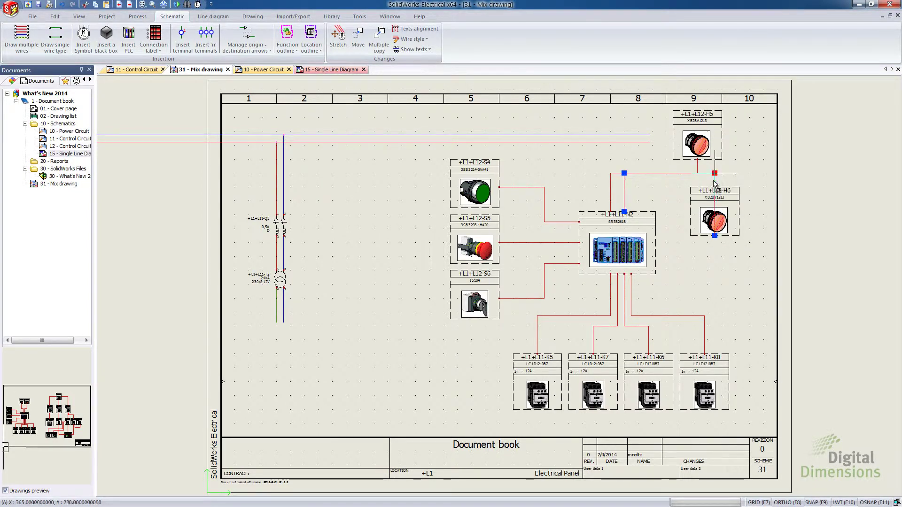
{"action": "left_click", "coordinate": [714, 180]}
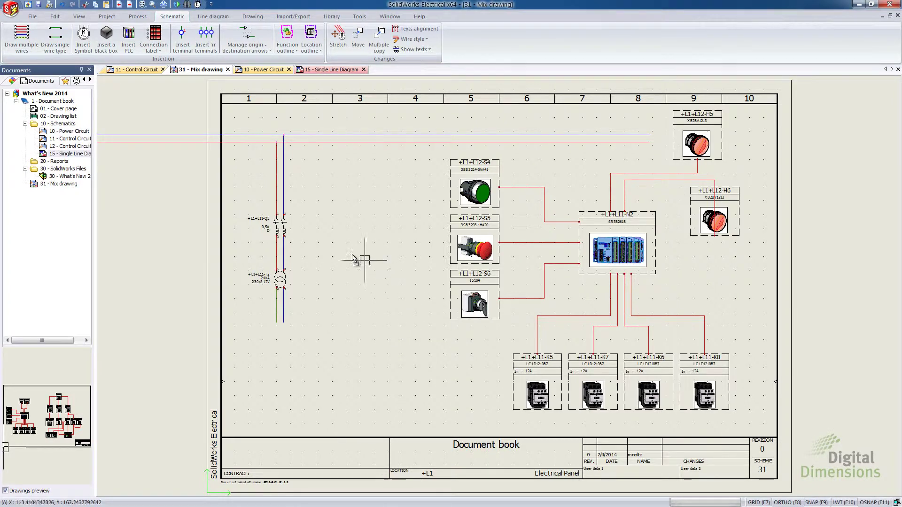
{"action": "left_click", "coordinate": [52, 186]}
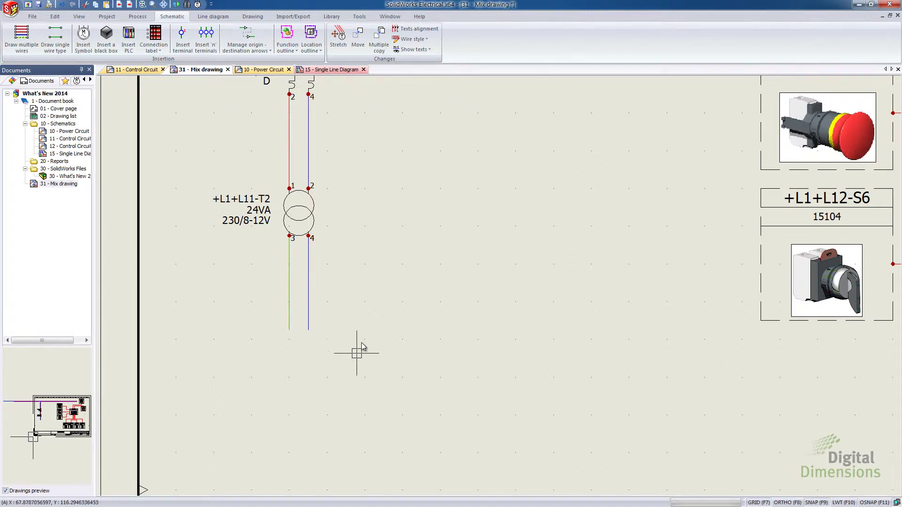
- Give the transformer's blue output wire the manual mark N-1
{"action": "left_click", "coordinate": [309, 282]}
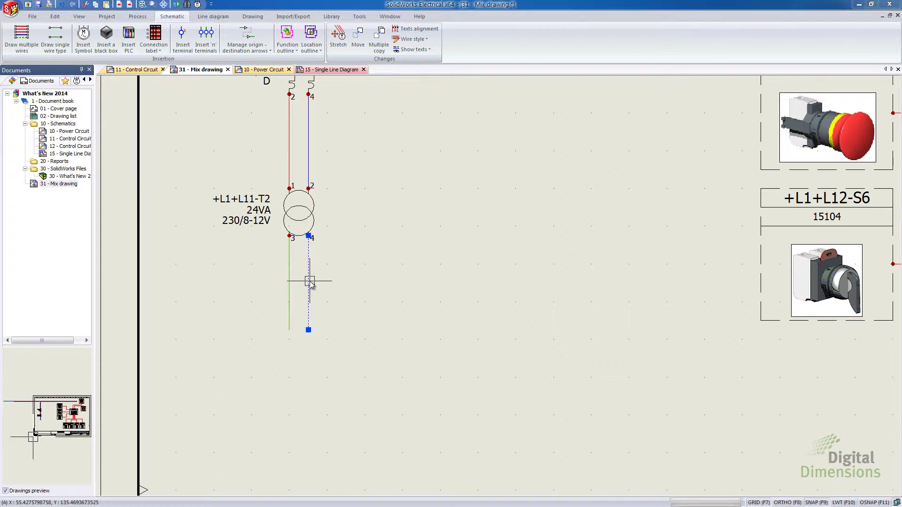
{"action": "double_click", "coordinate": [310, 281]}
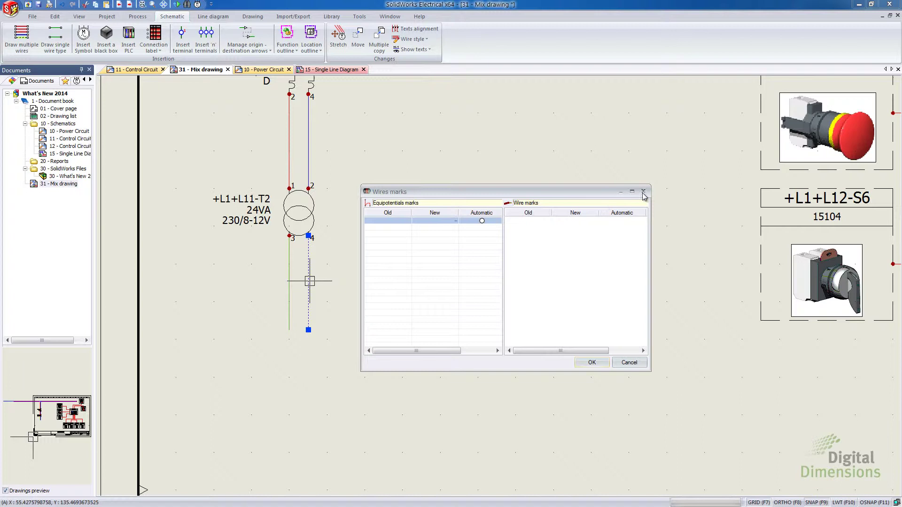
{"action": "left_click", "coordinate": [645, 191]}
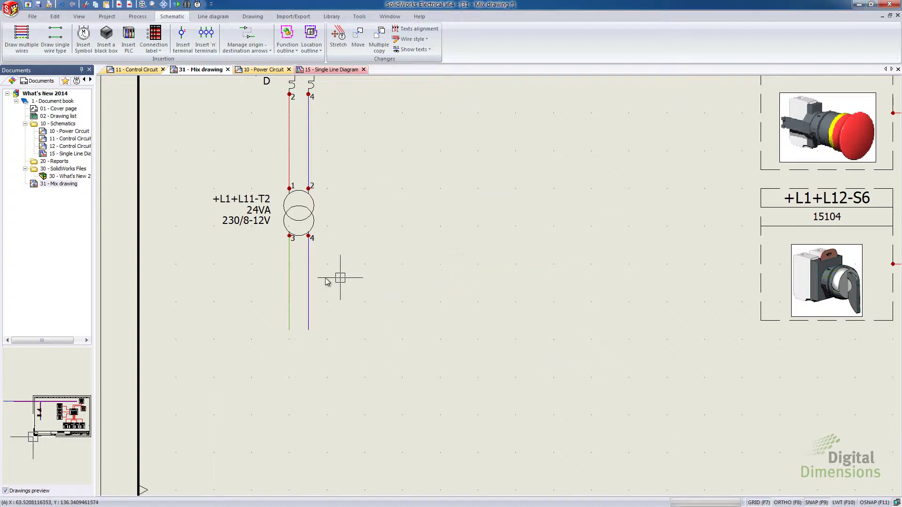
{"action": "right_click", "coordinate": [311, 272]}
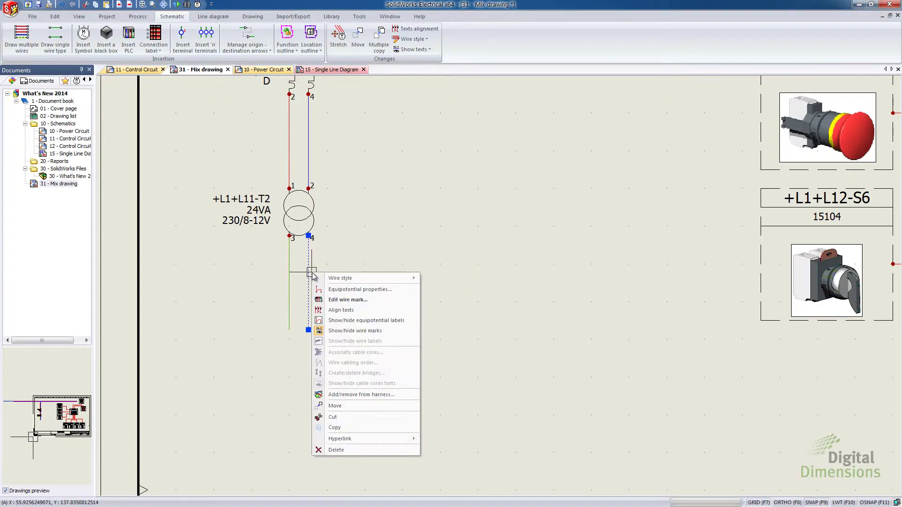
{"action": "left_click", "coordinate": [350, 290]}
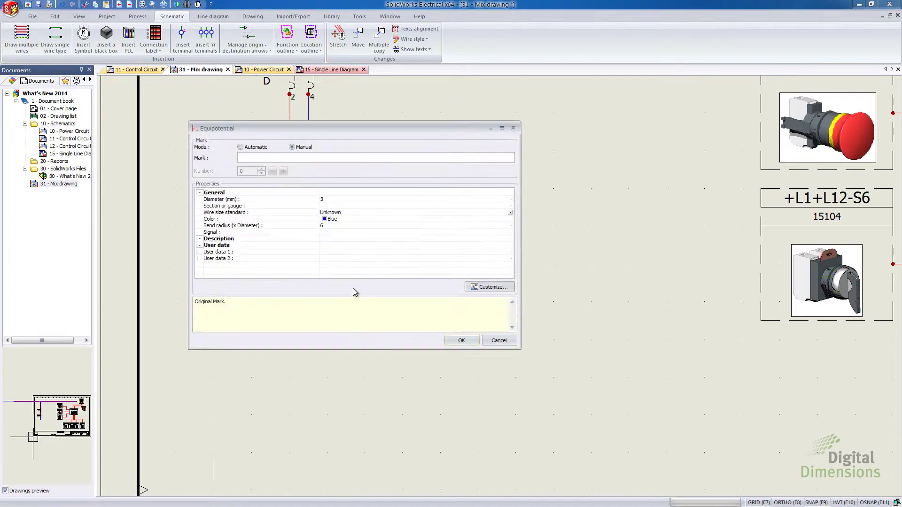
{"action": "left_click", "coordinate": [255, 147]}
{"action": "left_click", "coordinate": [292, 148]}
{"action": "key", "text": "BackSpace"}
{"action": "type", "text": "1"}
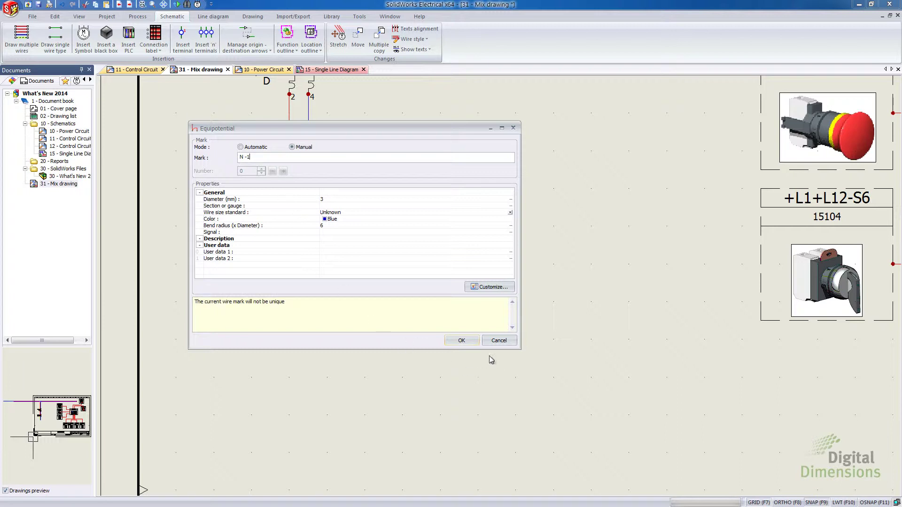
{"action": "left_click", "coordinate": [461, 340]}
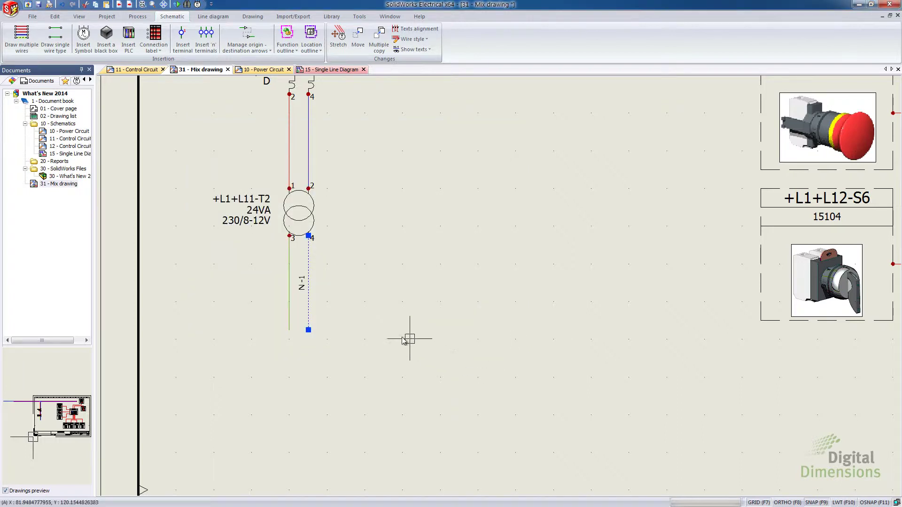
- Give the green output wire the manual mark d-2
{"action": "right_click", "coordinate": [291, 266]}
{"action": "left_click", "coordinate": [325, 280]}
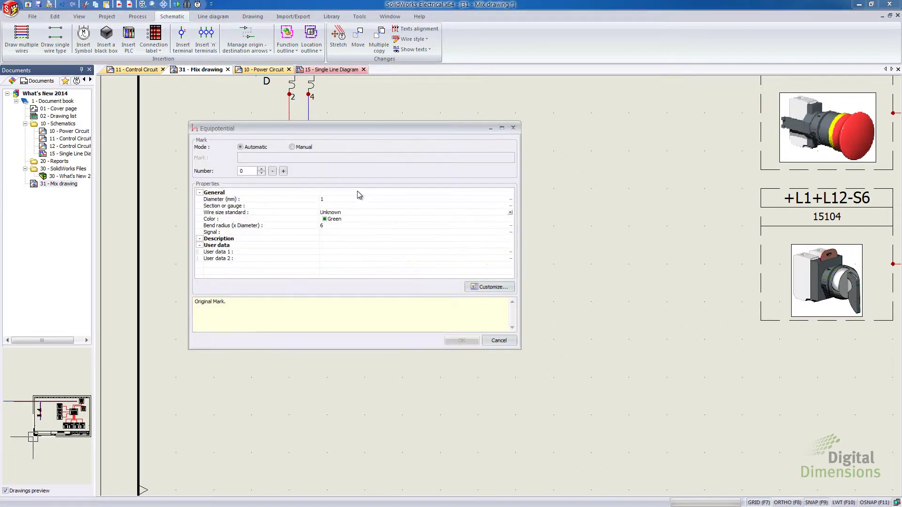
{"action": "left_click", "coordinate": [293, 147]}
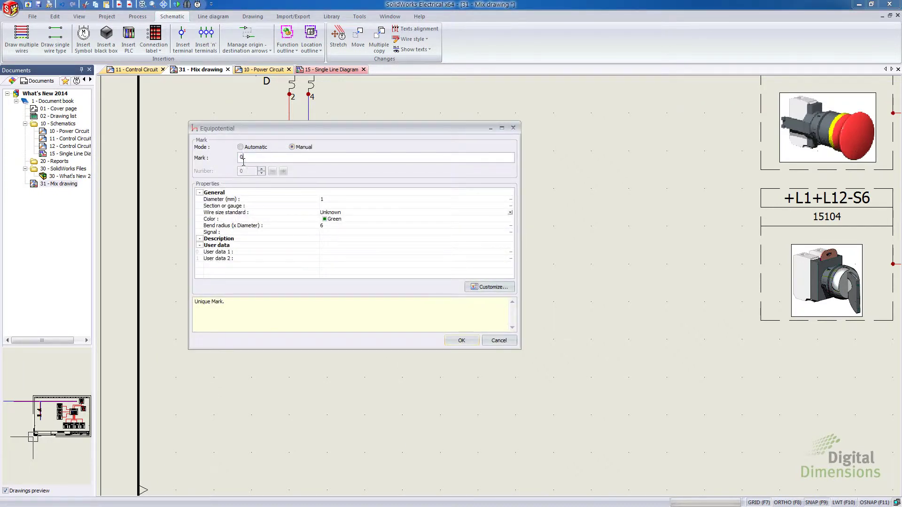
{"action": "left_click_drag", "start_coordinate": [311, 131], "coordinate": [508, 104]}
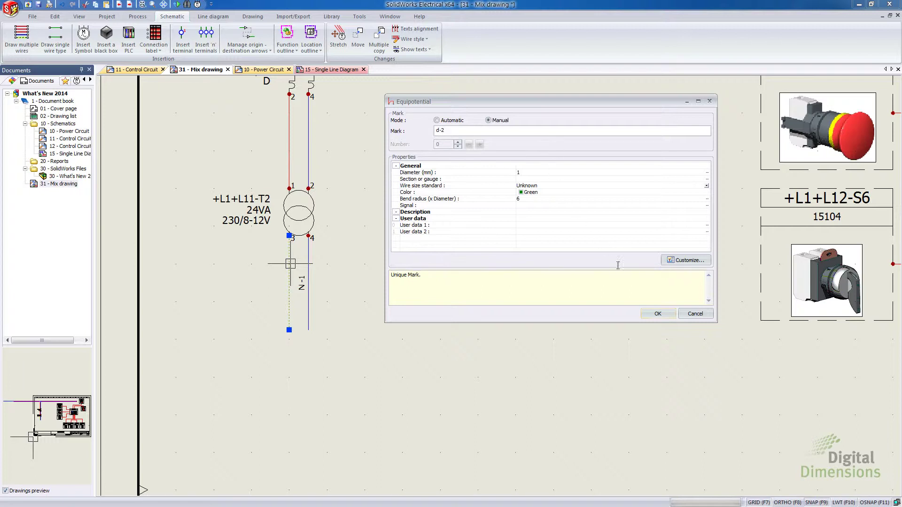
{"action": "left_click", "coordinate": [653, 314]}
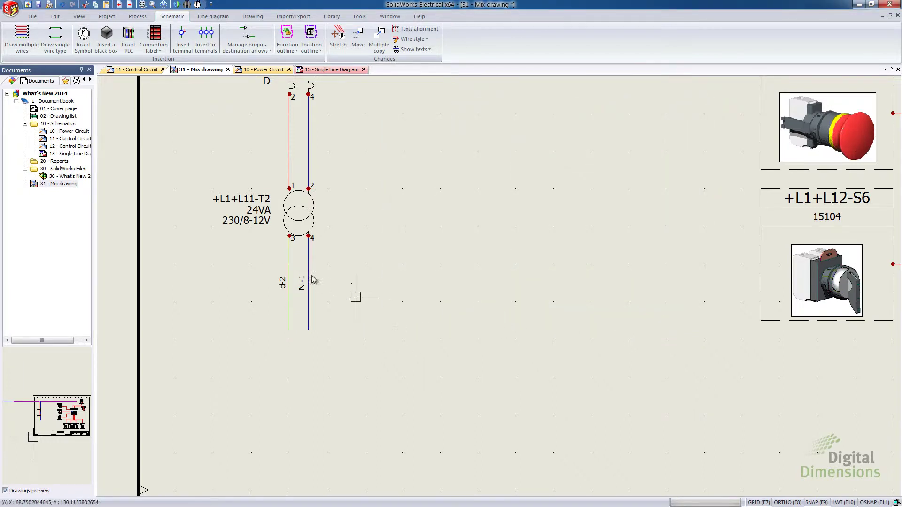
- Select the copied wires and raise the top ends of N-1 and d-2 to the same height
{"action": "left_click_drag", "start_coordinate": [348, 365], "coordinate": [435, 306]}
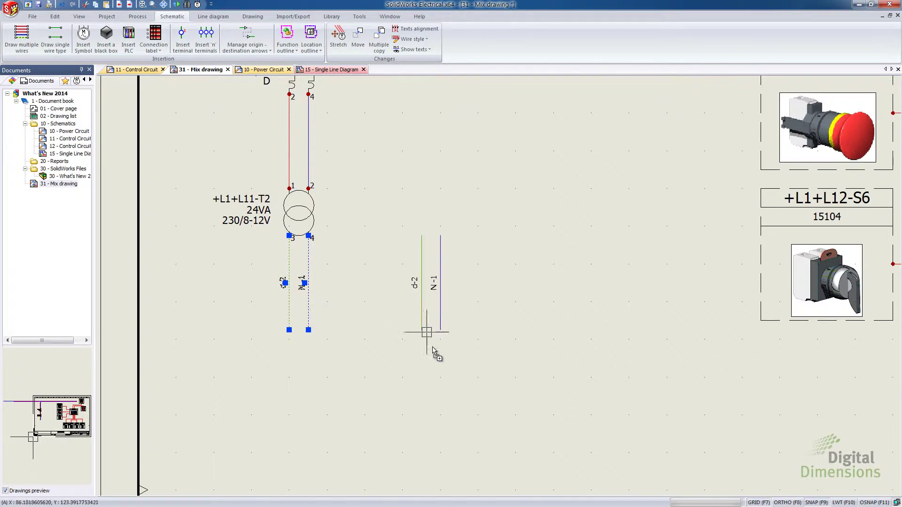
{"action": "left_click", "coordinate": [440, 249]}
{"action": "left_click", "coordinate": [440, 235]}
{"action": "left_click", "coordinate": [440, 189]}
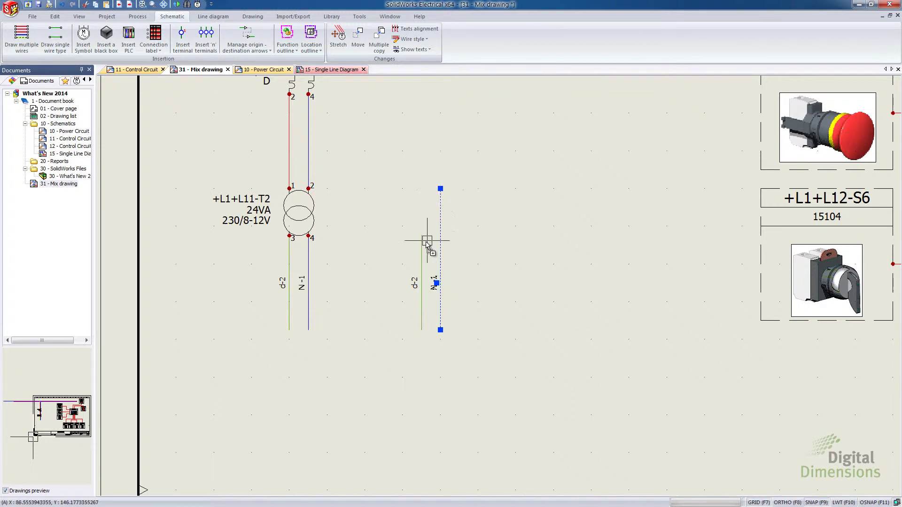
{"action": "left_click", "coordinate": [423, 237]}
{"action": "left_click", "coordinate": [422, 235]}
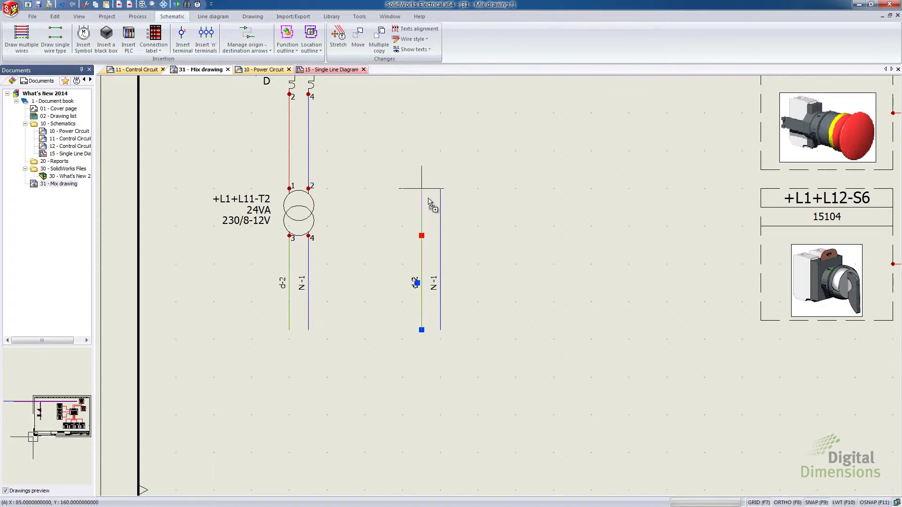
{"action": "left_click", "coordinate": [422, 189]}
- Extend the bottom ends of the N-1 and d-2 wires further down, then deselect
{"action": "left_click", "coordinate": [440, 324]}
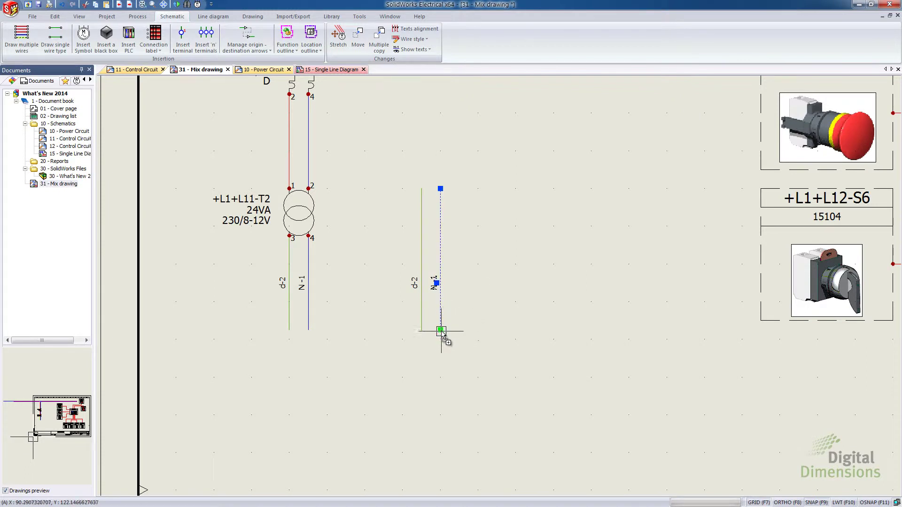
{"action": "left_click", "coordinate": [441, 330]}
{"action": "left_click", "coordinate": [440, 396]}
{"action": "left_click", "coordinate": [422, 330]}
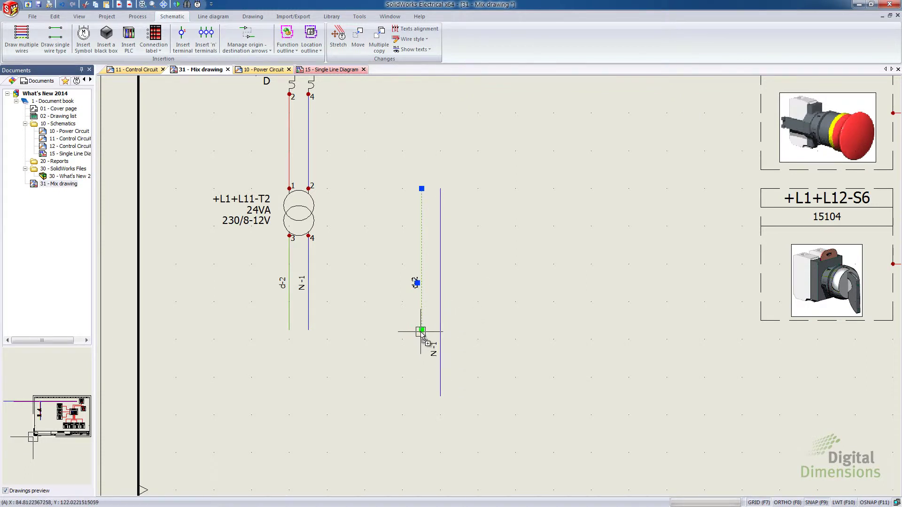
{"action": "left_click", "coordinate": [421, 379]}
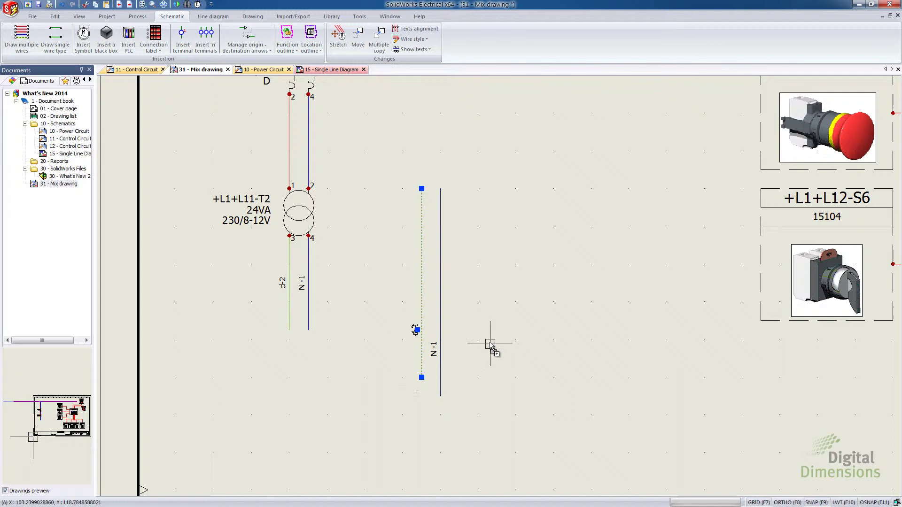
{"action": "key", "text": "Escape"}
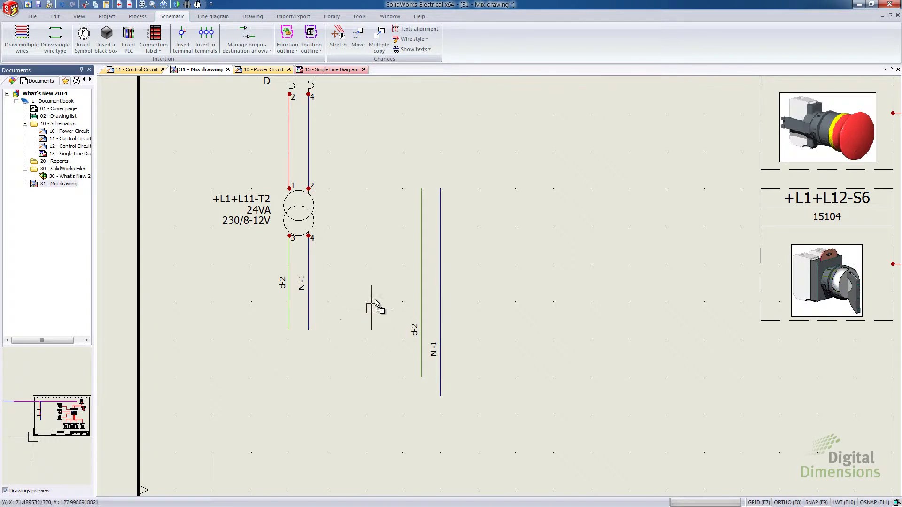
- Automatically insert origin-destination arrows across the whole project with Autoconnect kept on
{"action": "left_click", "coordinate": [248, 50]}
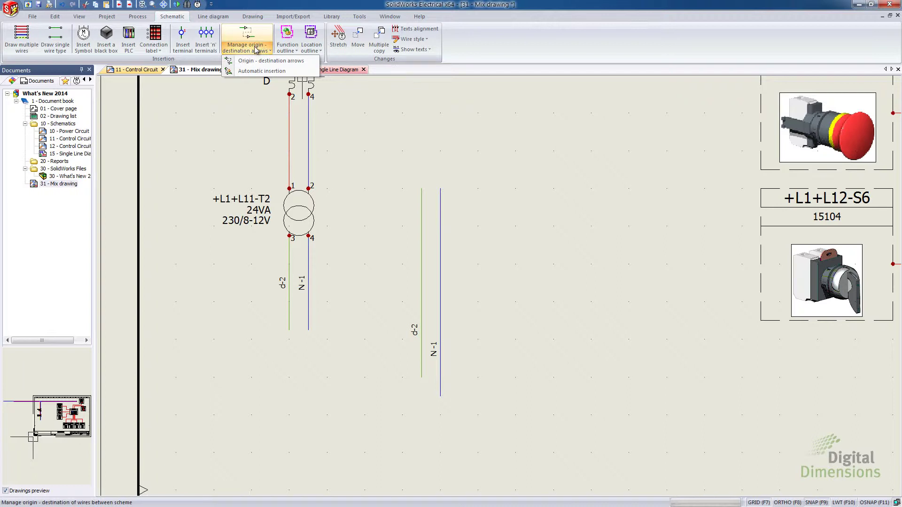
{"action": "left_click", "coordinate": [262, 71]}
{"action": "left_click_drag", "start_coordinate": [427, 132], "coordinate": [441, 90]}
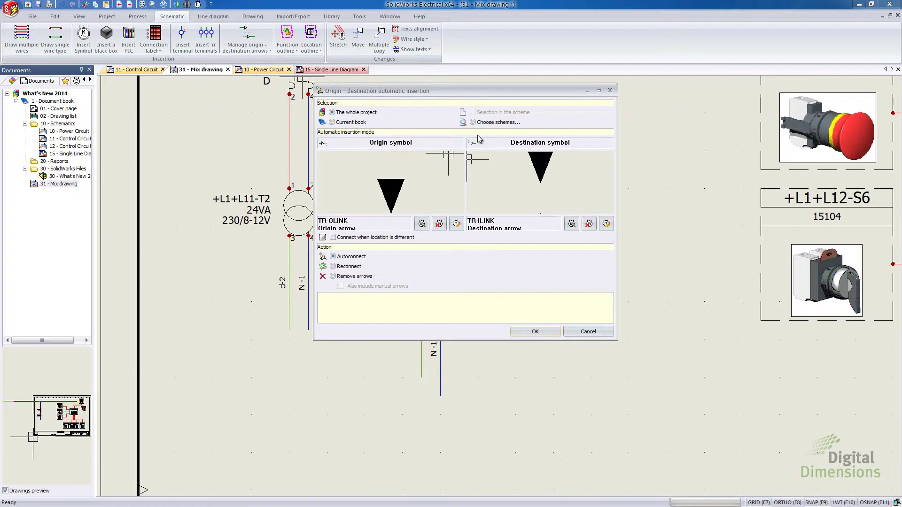
{"action": "left_click", "coordinate": [489, 124]}
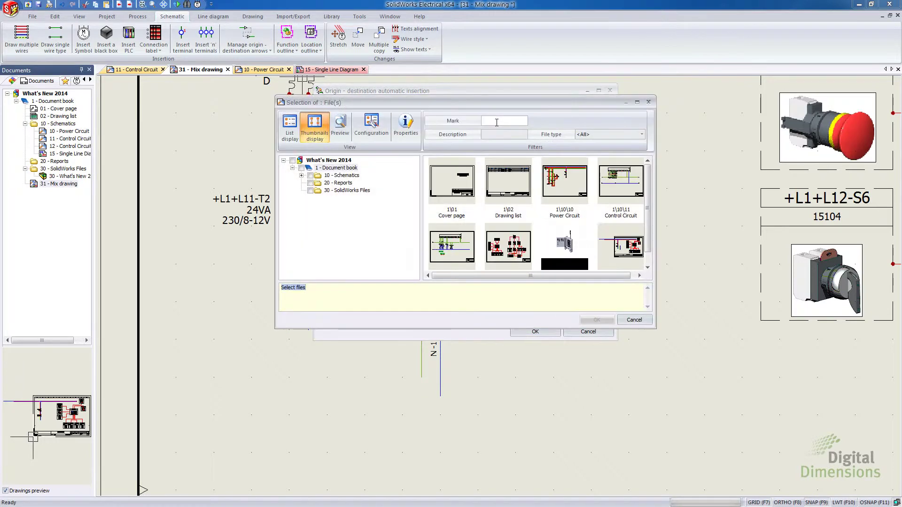
{"action": "left_click", "coordinate": [634, 321]}
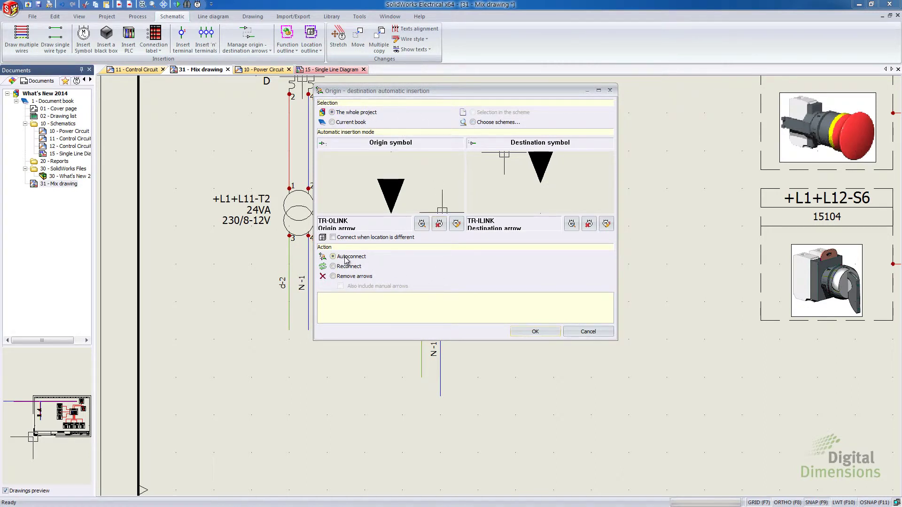
{"action": "left_click", "coordinate": [535, 332]}
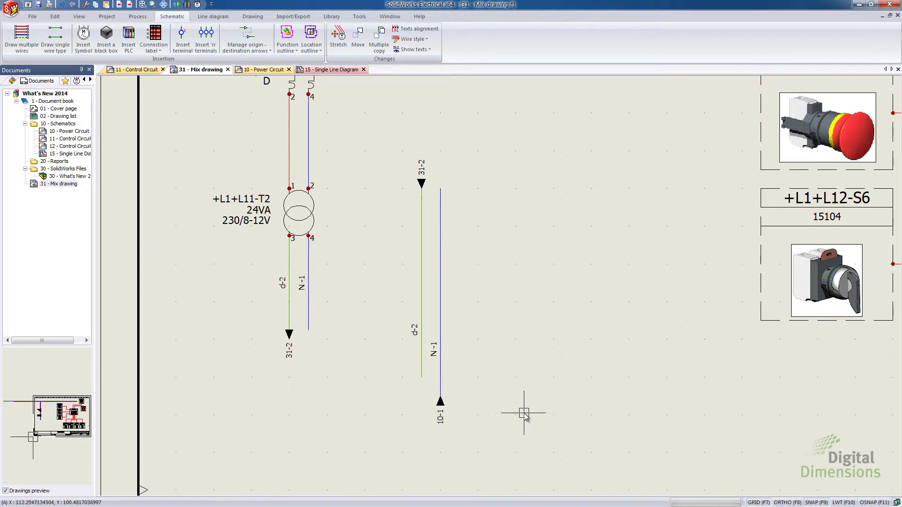
- Jump from the 31-2 arrow to its counterpart on 10 - Power Circuit and zoom out
{"action": "double_click", "coordinate": [438, 410]}
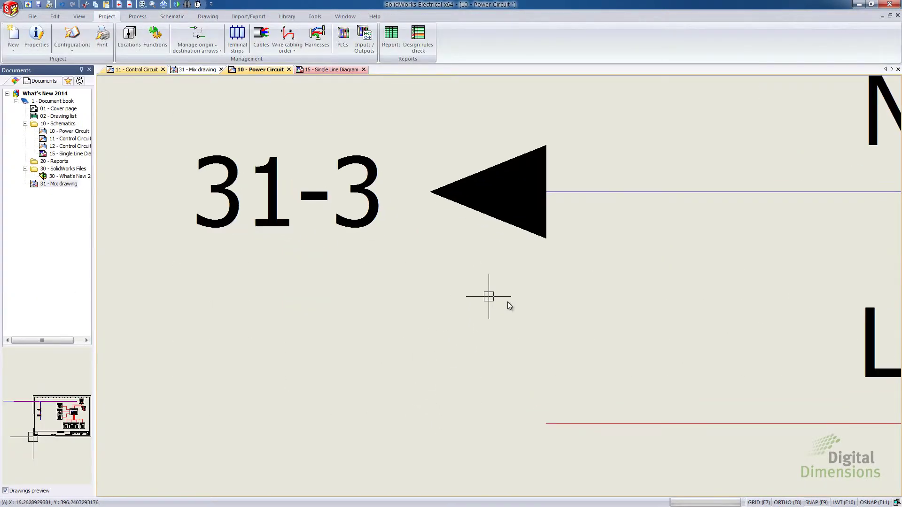
{"action": "scroll", "coordinate": [510, 306], "scroll_direction": "down", "scroll_amount": 5}
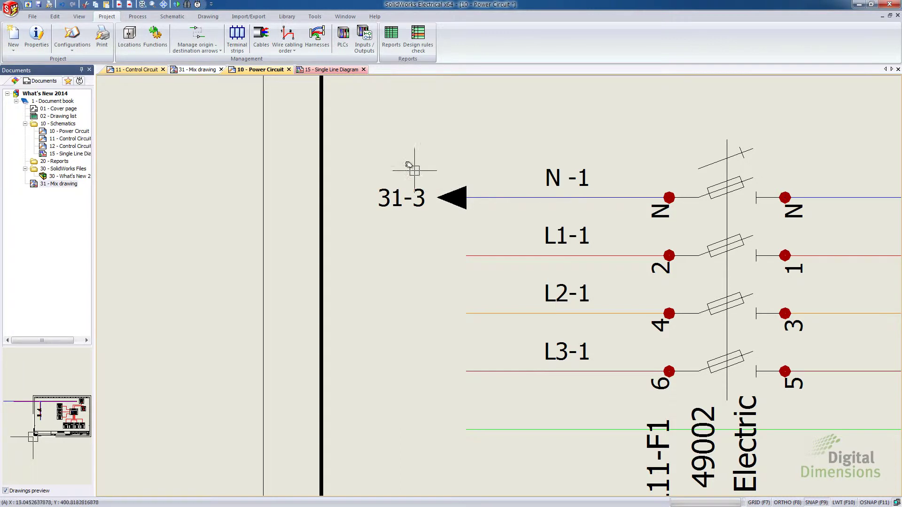
- Switch to the 31 - Mix drawing sheet
{"action": "left_click", "coordinate": [207, 70]}
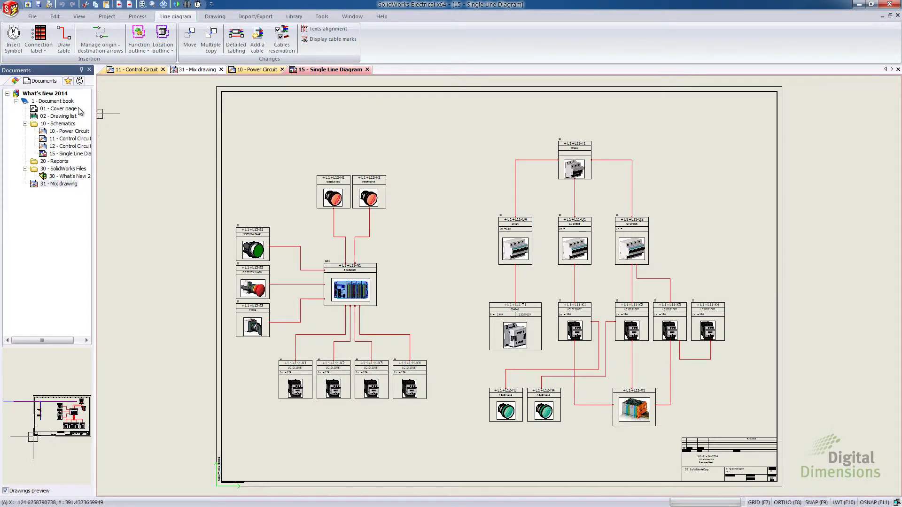
- Publish all drawings of the 1 - Document book to eDrawings and switch to eDrawings
{"action": "right_click", "coordinate": [55, 102]}
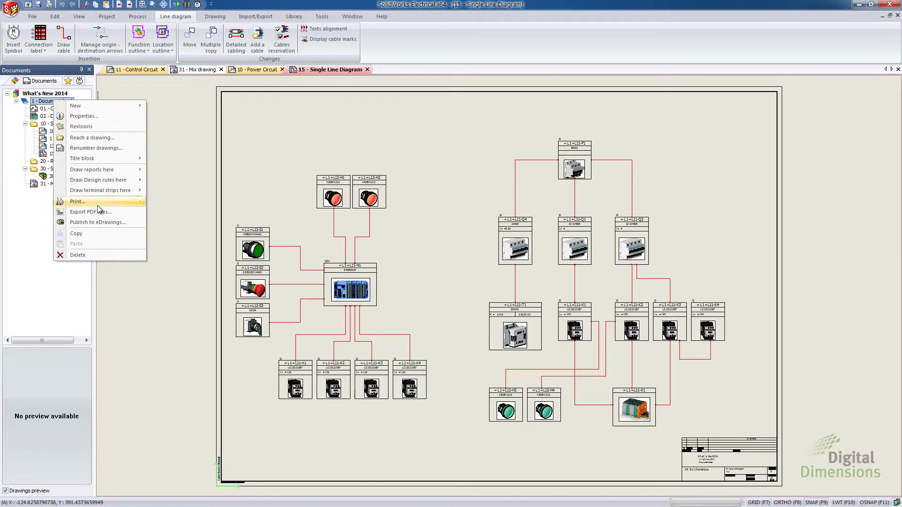
{"action": "left_click", "coordinate": [99, 222]}
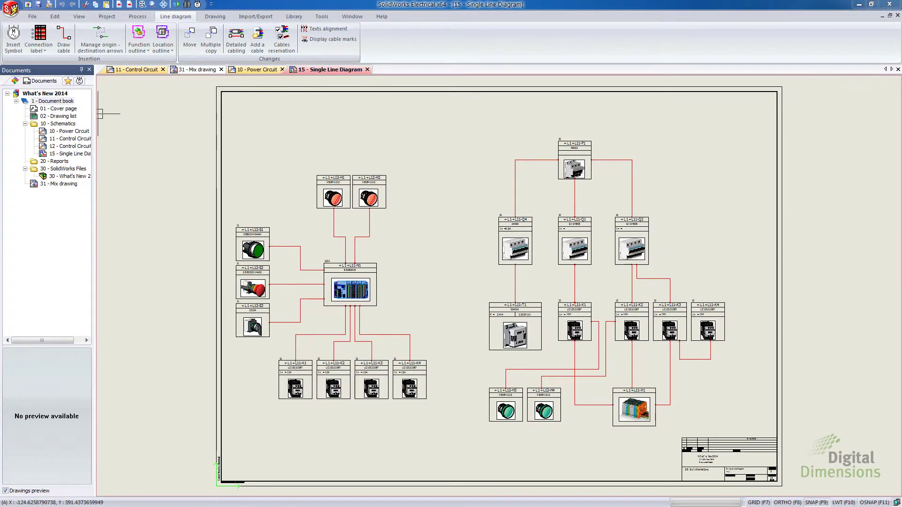
{"action": "left_click_drag", "start_coordinate": [685, 116], "coordinate": [311, 93]}
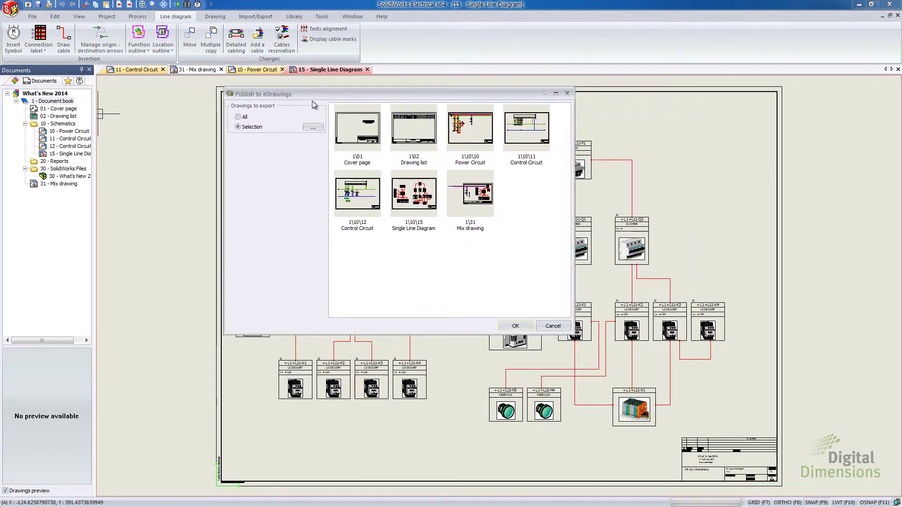
{"action": "left_click", "coordinate": [243, 117]}
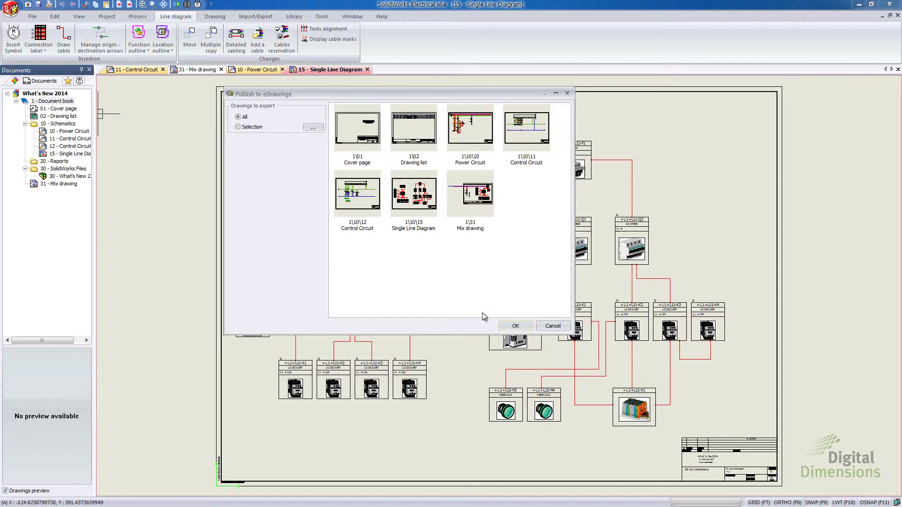
{"action": "left_click", "coordinate": [516, 326]}
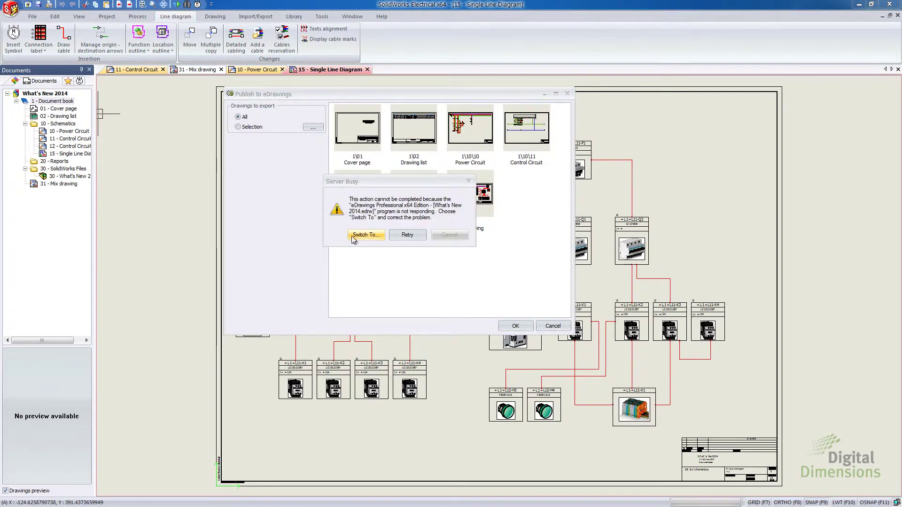
{"action": "left_click", "coordinate": [365, 235]}
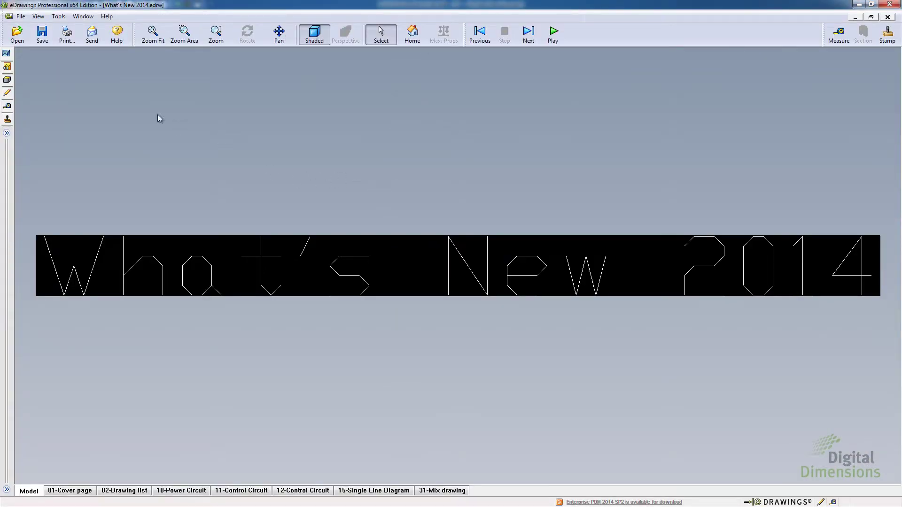
- Step through the eDrawings sheet list from 01-Cover page to 12-Control Circuit
{"action": "left_click", "coordinate": [8, 66]}
{"action": "left_click", "coordinate": [53, 101]}
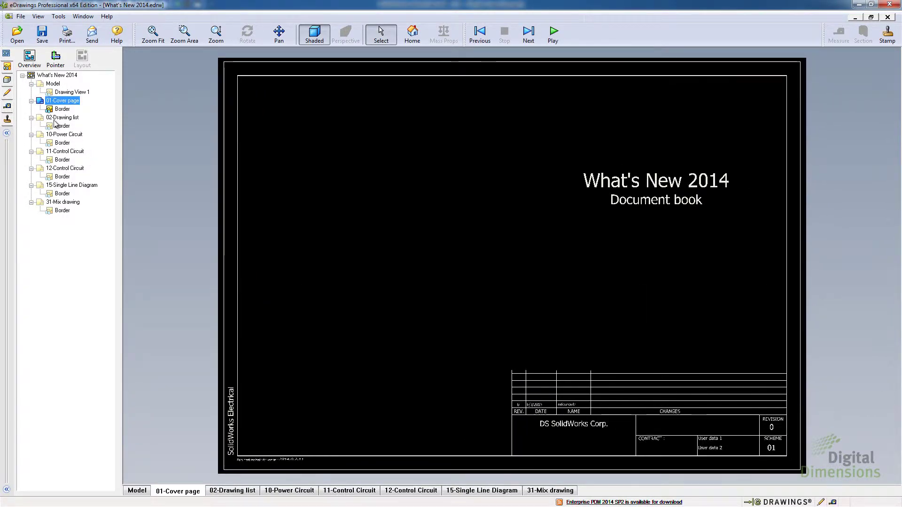
{"action": "left_click", "coordinate": [58, 117]}
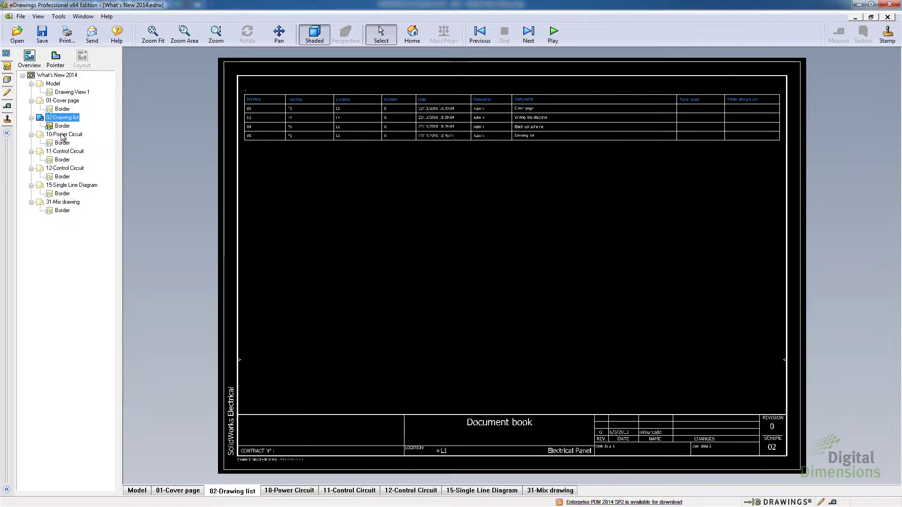
{"action": "left_click", "coordinate": [62, 135]}
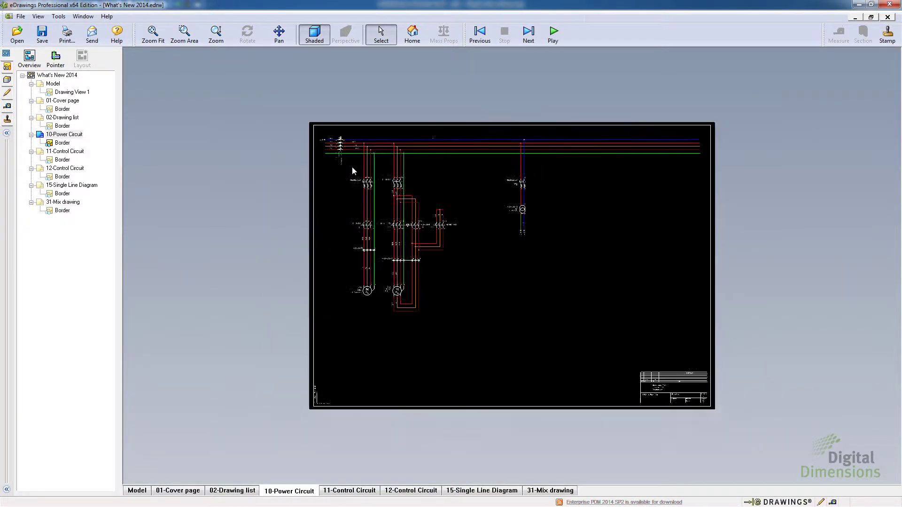
{"action": "scroll", "coordinate": [354, 170], "scroll_direction": "up", "scroll_amount": 10}
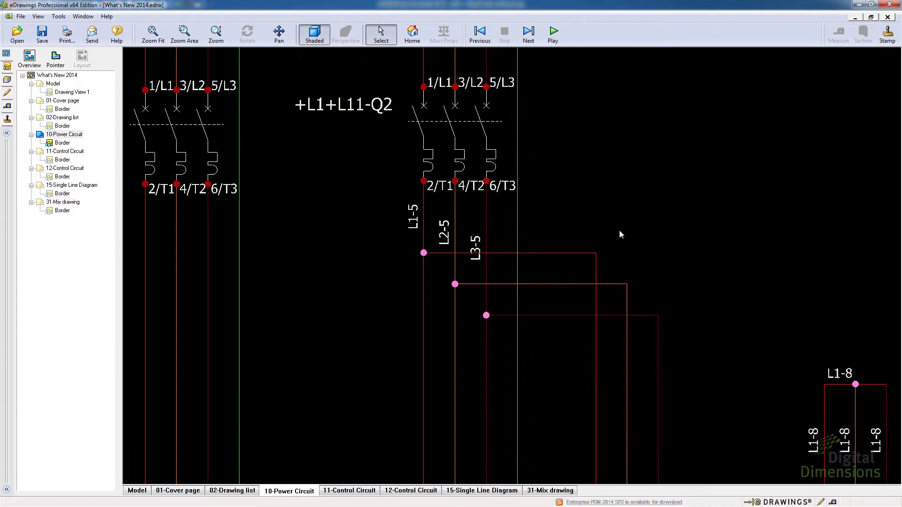
{"action": "left_click", "coordinate": [65, 152]}
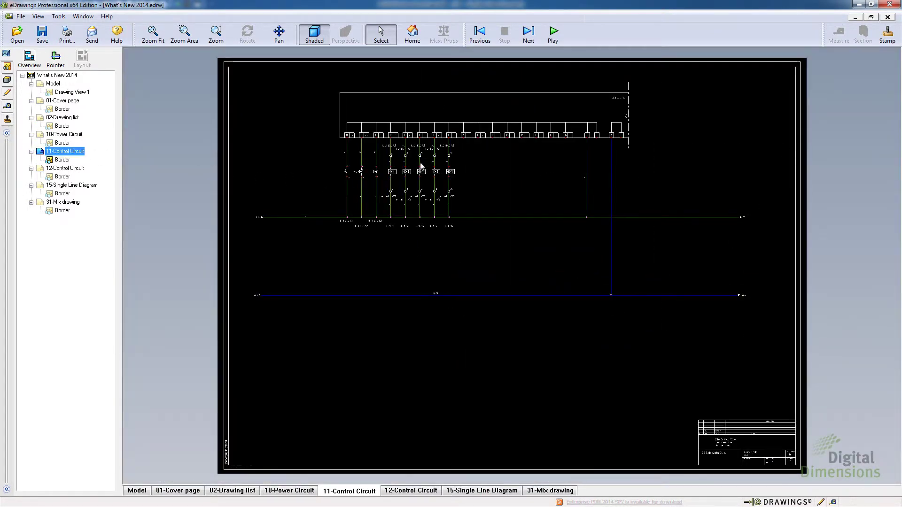
{"action": "scroll", "coordinate": [473, 163], "scroll_direction": "up", "scroll_amount": 5}
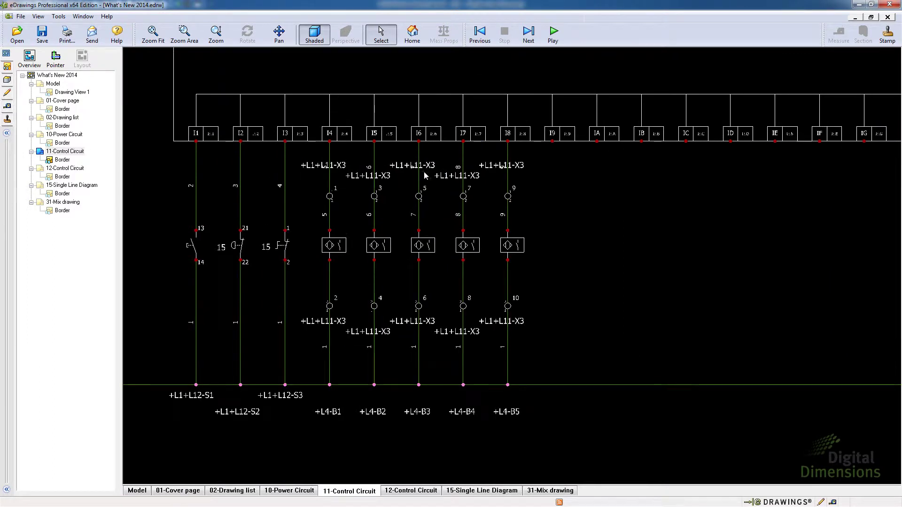
{"action": "left_click", "coordinate": [65, 168]}
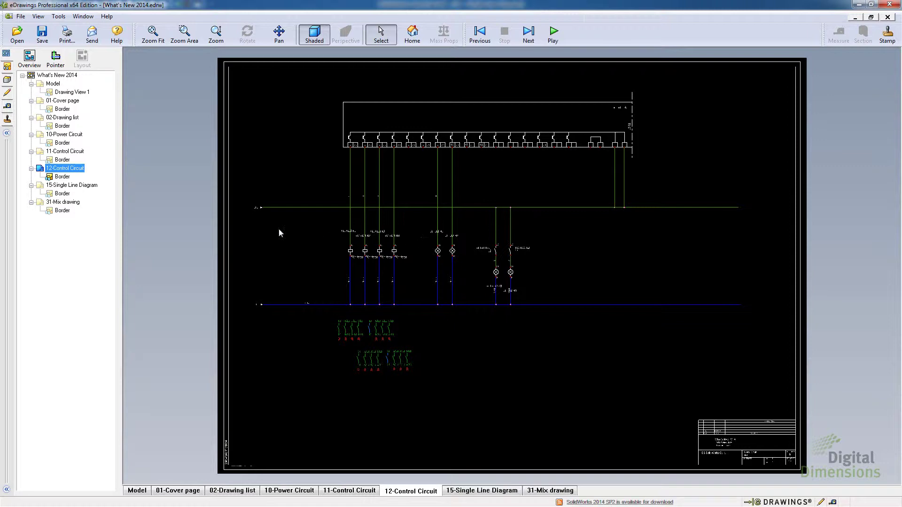
{"action": "key", "text": "Down"}
{"action": "key", "text": "Down"}
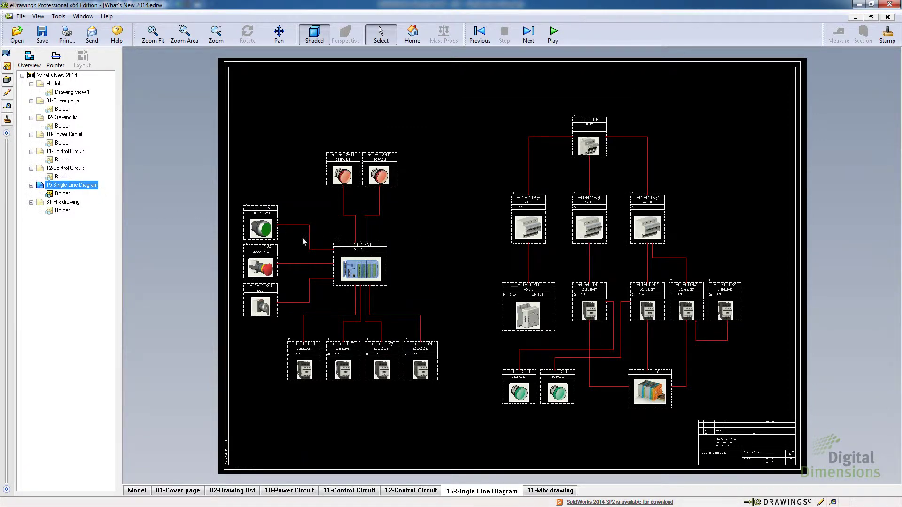
- Show the 31-Mix drawing sheet, panning and zooming until the whole sheet and title block fit
{"action": "left_click", "coordinate": [61, 202]}
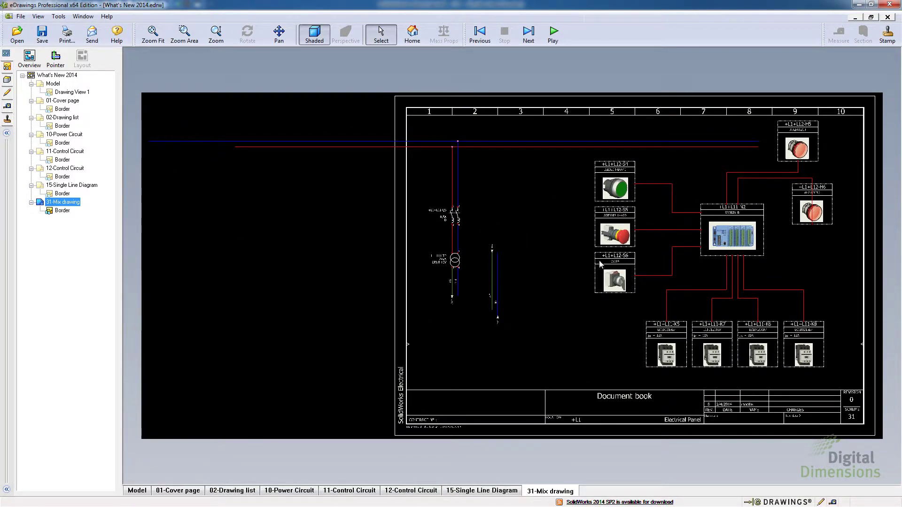
{"action": "middle_click_drag", "start_coordinate": [671, 257], "coordinate": [500, 244]}
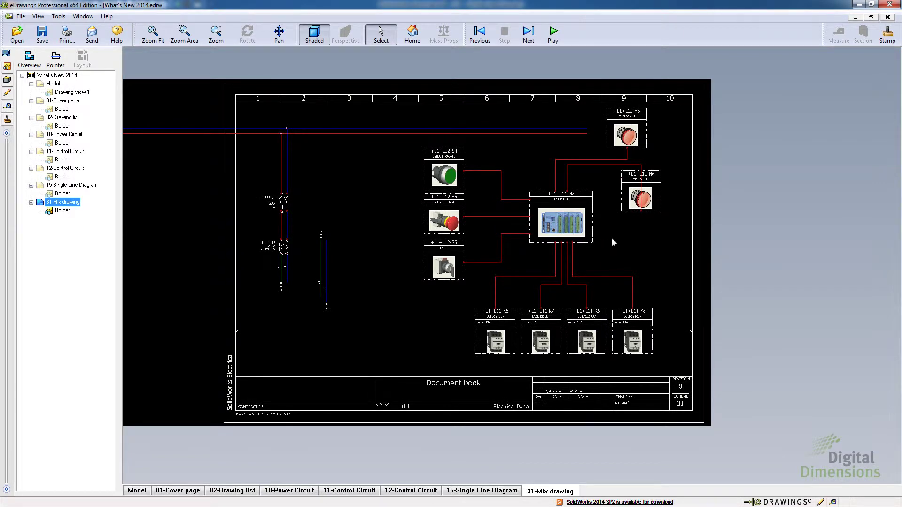
{"action": "scroll", "coordinate": [612, 243], "scroll_direction": "up", "scroll_amount": 4}
{"action": "scroll", "coordinate": [588, 230], "scroll_direction": "up", "scroll_amount": 3}
{"action": "scroll", "coordinate": [586, 269], "scroll_direction": "down", "scroll_amount": 1}
{"action": "mouse_move", "coordinate": [390, 212]}
{"action": "middle_mouse_down"}
{"action": "mouse_move", "coordinate": [586, 269]}
{"action": "mouse_move", "coordinate": [581, 281]}
{"action": "mouse_move", "coordinate": [525, 210]}
{"action": "middle_mouse_up"}
{"action": "scroll", "coordinate": [513, 211], "scroll_direction": "down", "scroll_amount": 2}
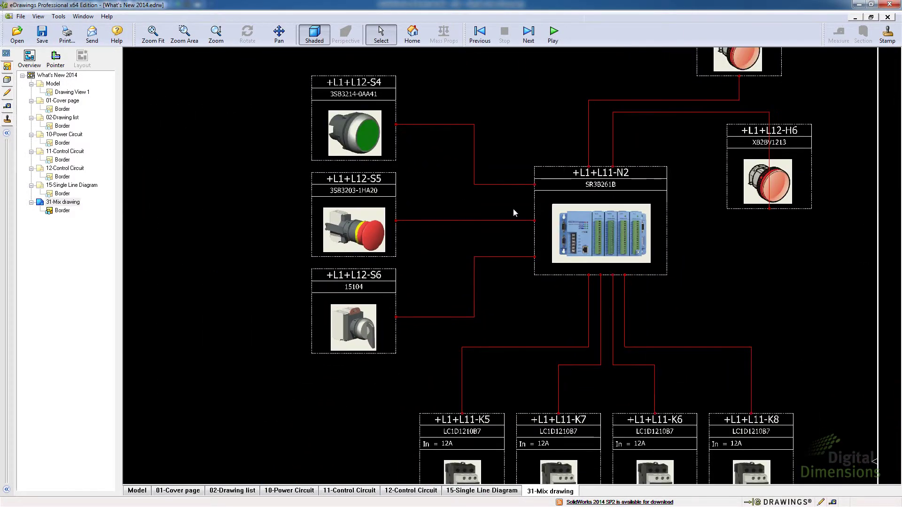
{"action": "middle_click_drag", "start_coordinate": [494, 242], "coordinate": [453, 211]}
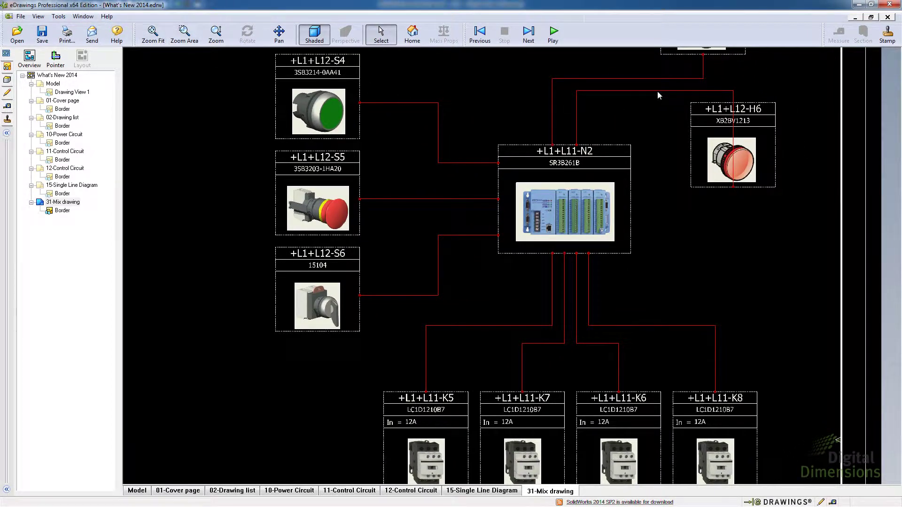
{"action": "scroll", "coordinate": [657, 164], "scroll_direction": "down", "scroll_amount": 3}
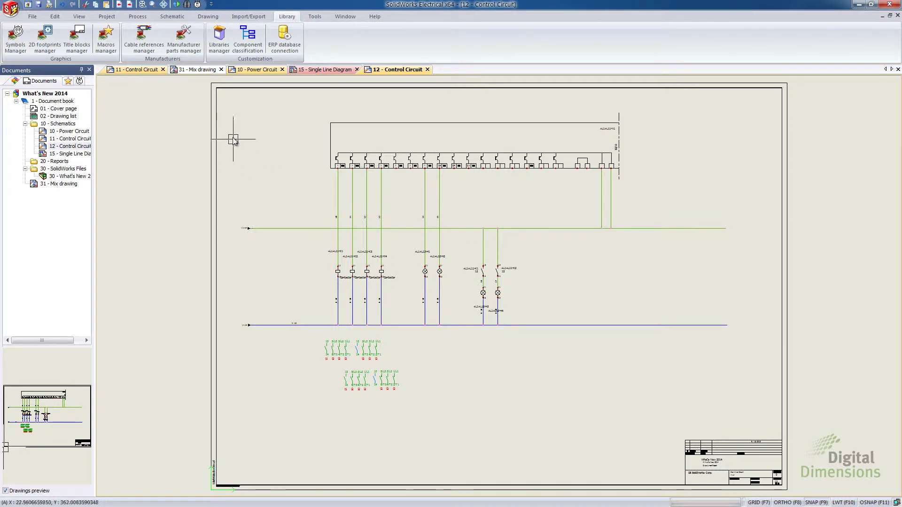
- Import Lapp.cable.tewzip from the catalog's cables folder into the Cable references manager
{"action": "left_click", "coordinate": [149, 50]}
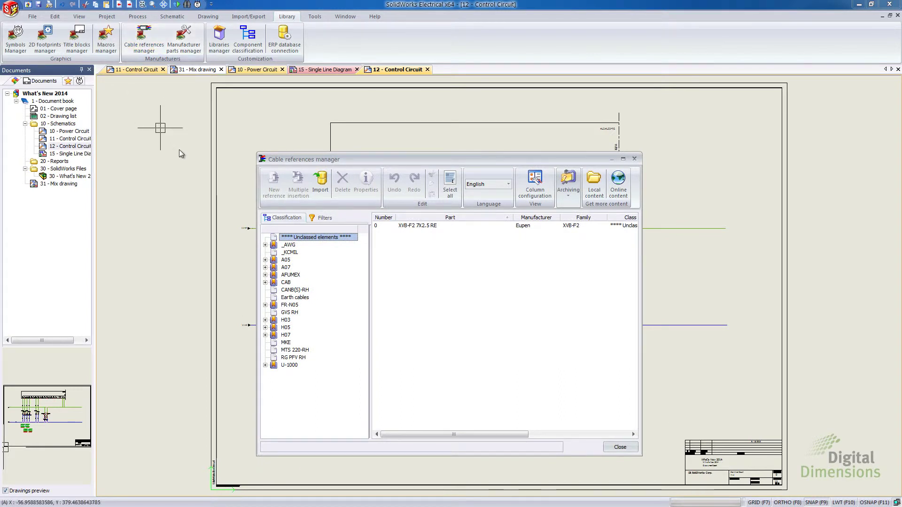
{"action": "left_click_drag", "start_coordinate": [327, 161], "coordinate": [291, 115]}
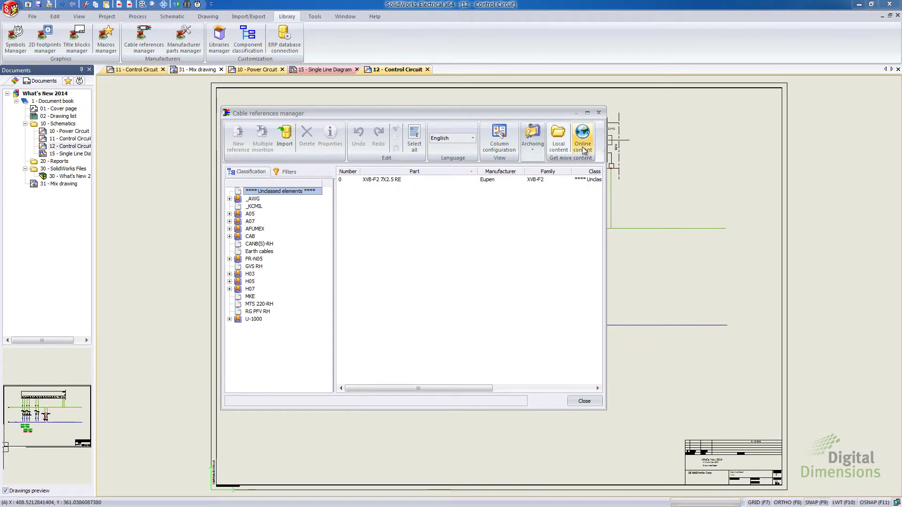
{"action": "left_click", "coordinate": [559, 141]}
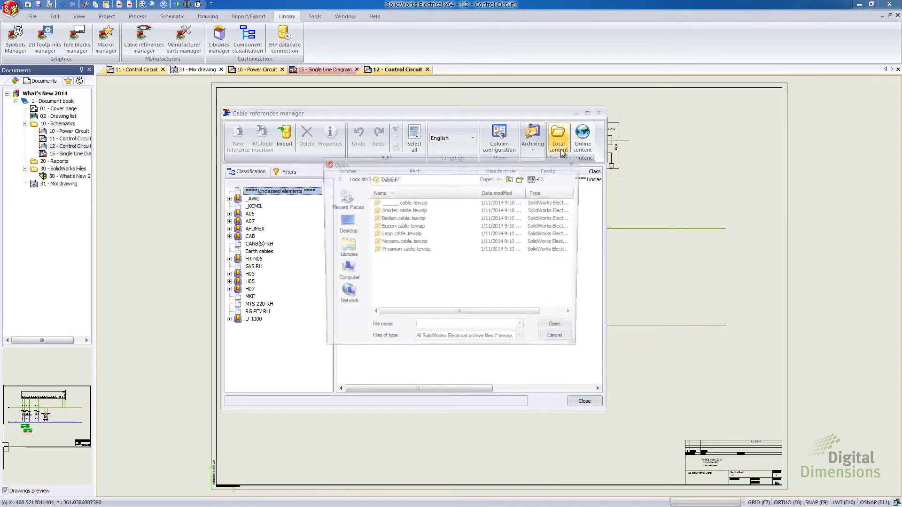
{"action": "left_click", "coordinate": [467, 192]}
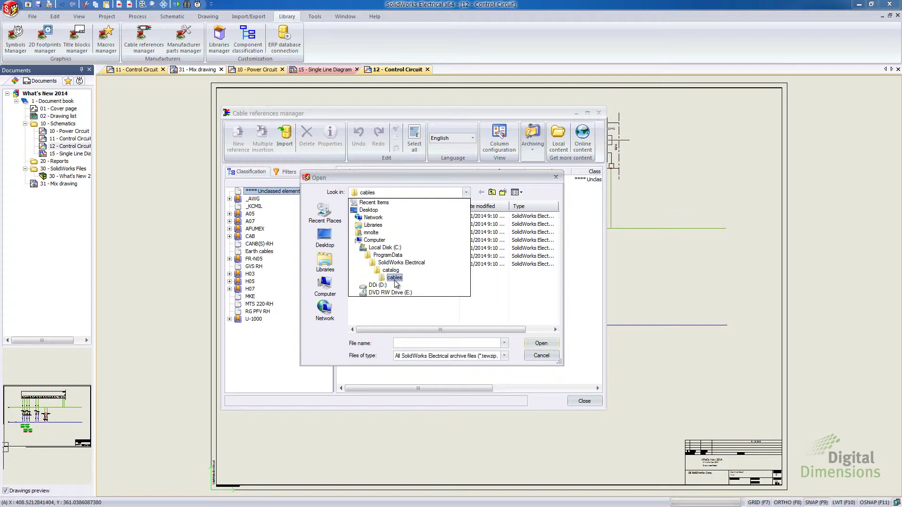
{"action": "left_click", "coordinate": [394, 278]}
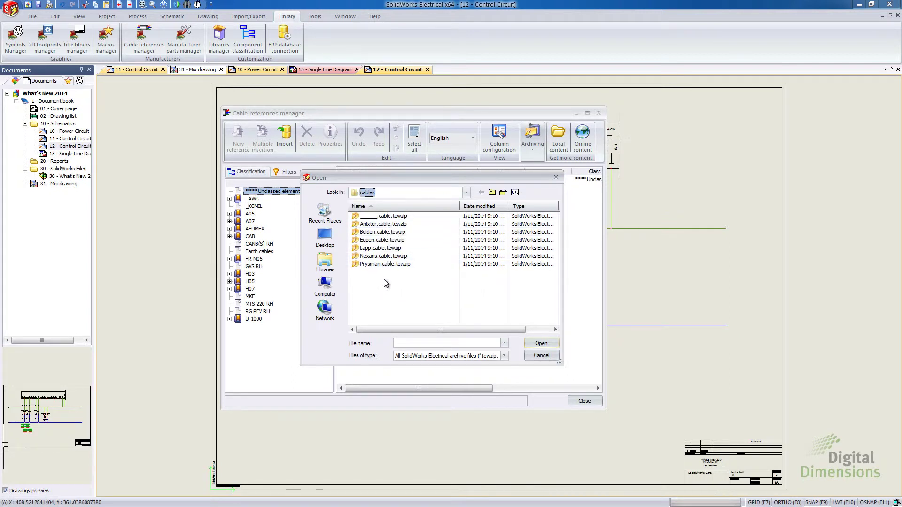
{"action": "left_click", "coordinate": [385, 248]}
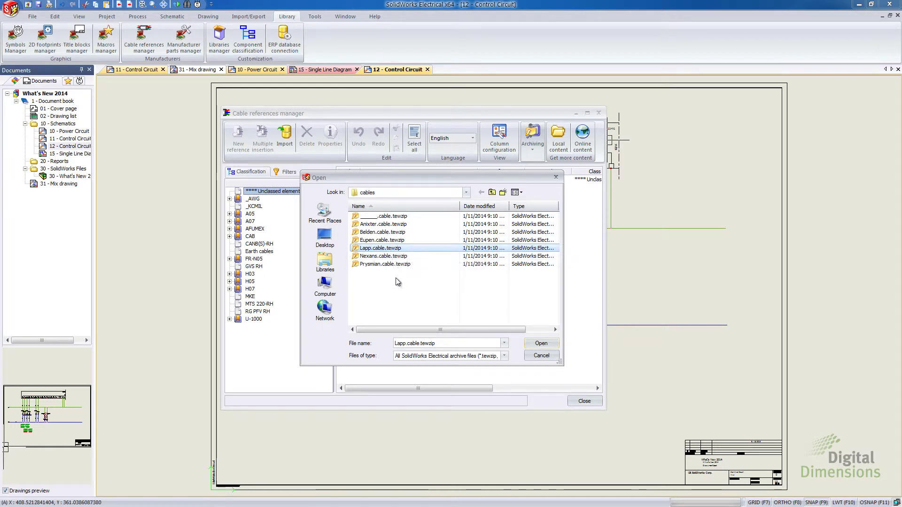
{"action": "left_click", "coordinate": [541, 344]}
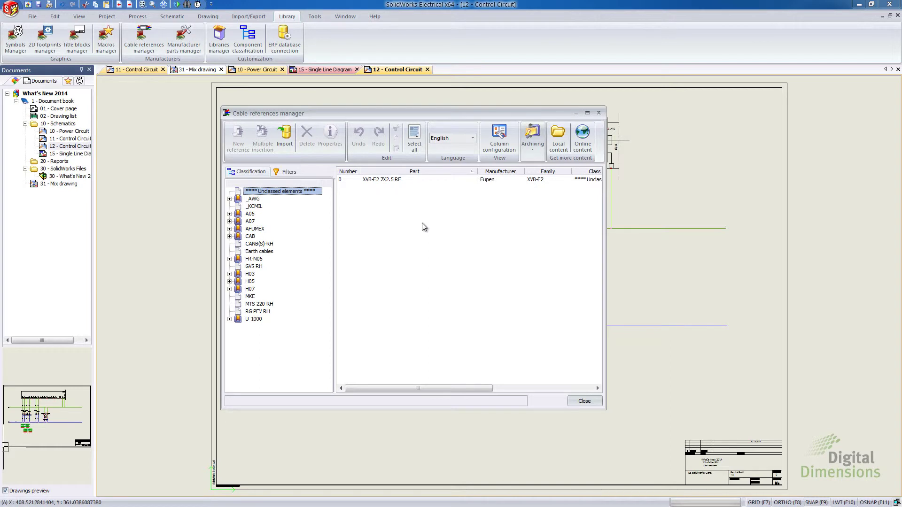
- Browse the AFUMEX, CAB, A05, FR-N05 and H03 cable classes, then try a Lapp manufacturer filter
{"action": "left_click", "coordinate": [250, 230]}
{"action": "left_click", "coordinate": [250, 237]}
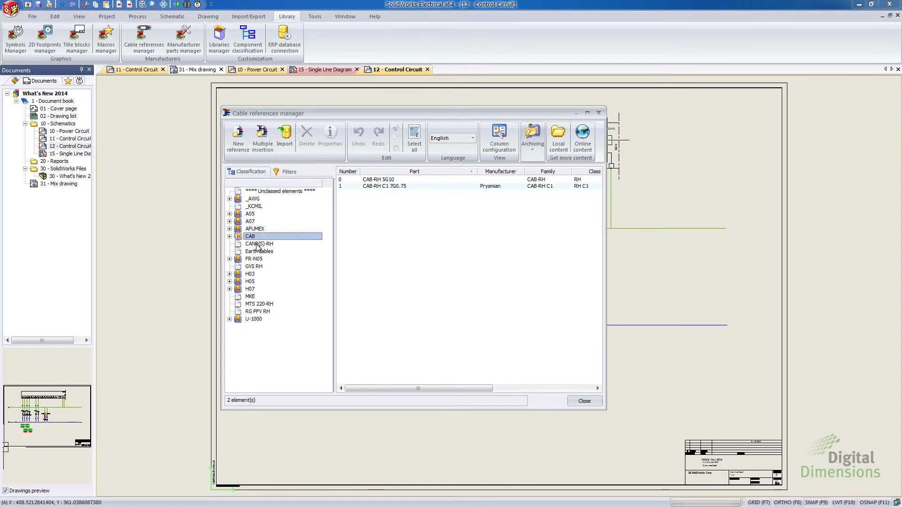
{"action": "left_click", "coordinate": [250, 214]}
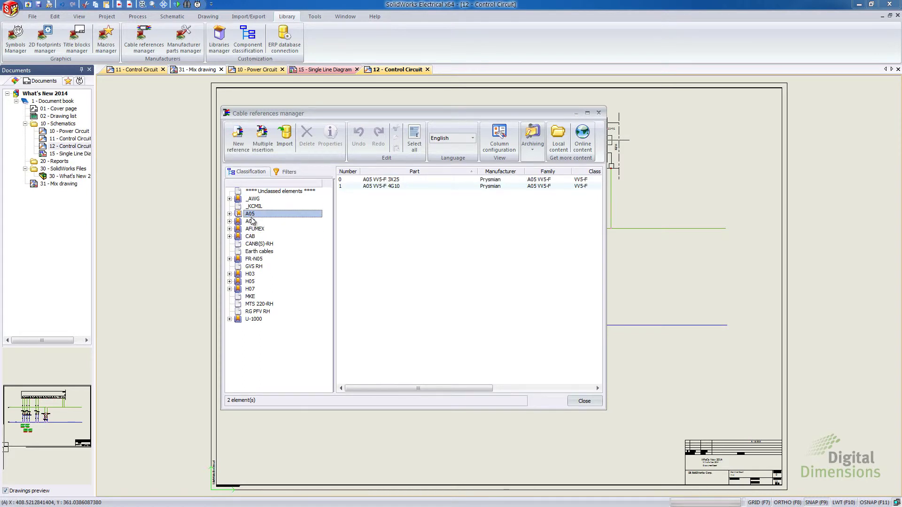
{"action": "left_click", "coordinate": [251, 260]}
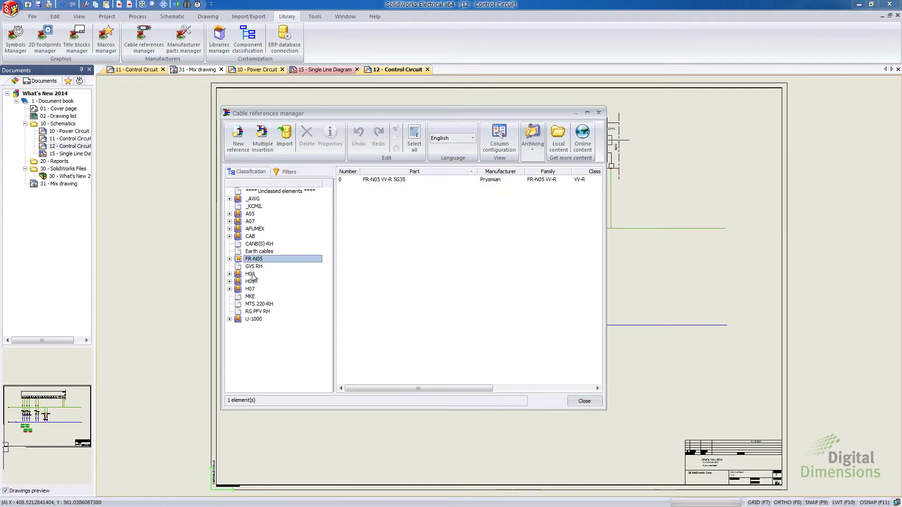
{"action": "left_click", "coordinate": [250, 275]}
{"action": "left_click", "coordinate": [290, 173]}
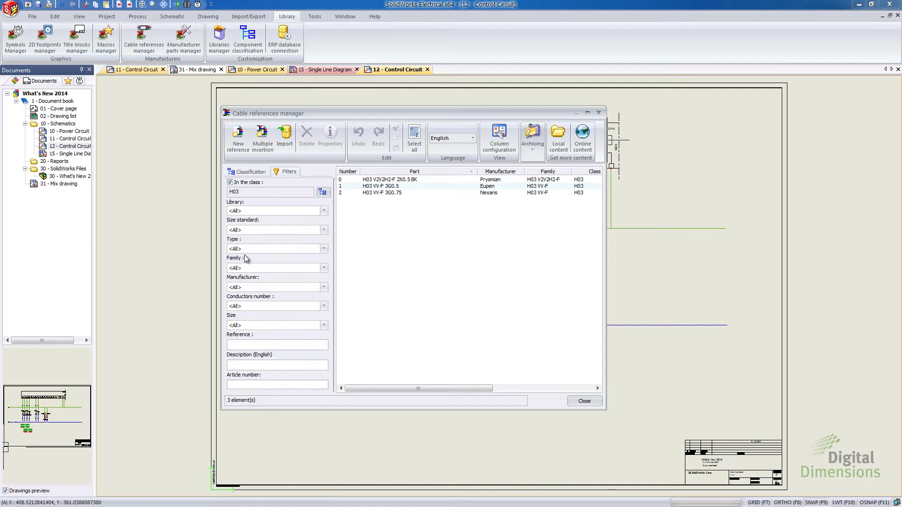
{"action": "left_click", "coordinate": [323, 288]}
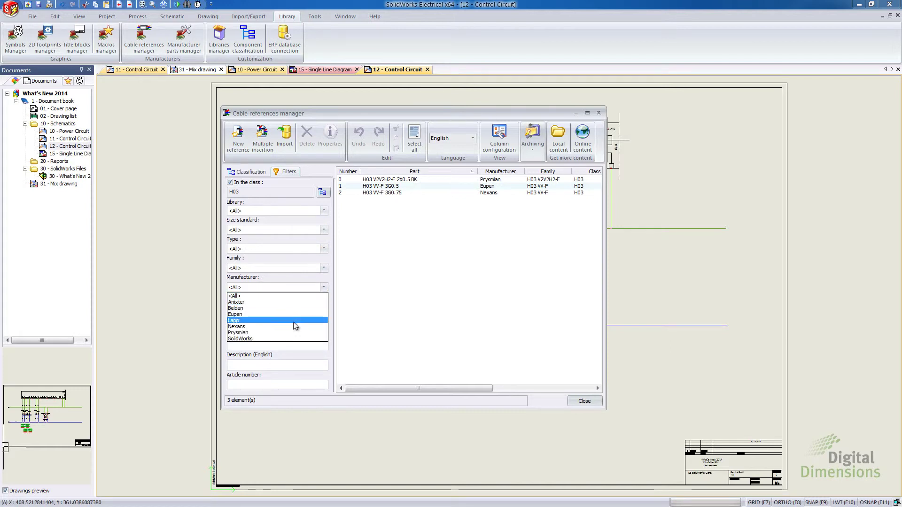
{"action": "left_click", "coordinate": [273, 320]}
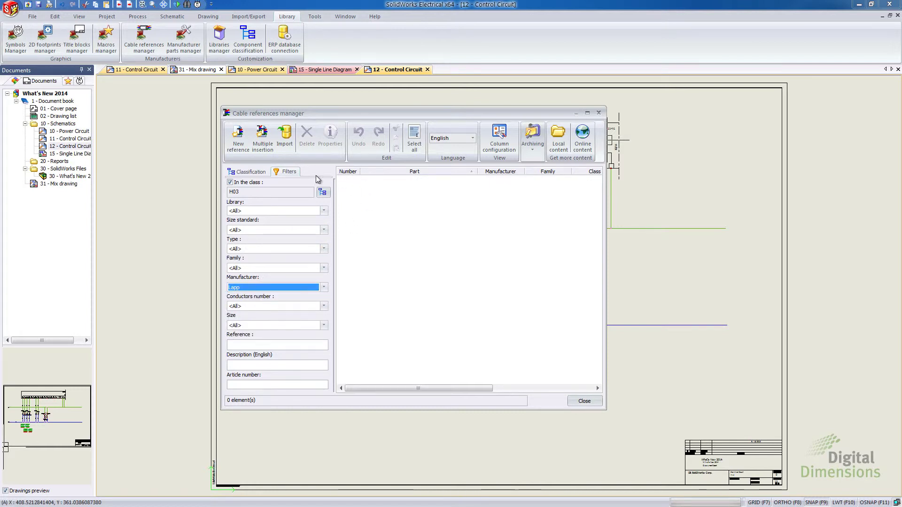
{"action": "key", "text": "Escape"}
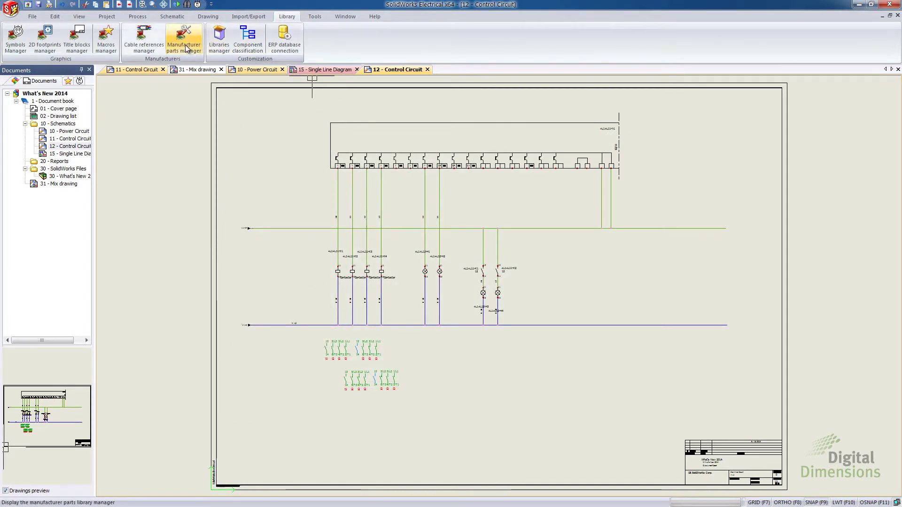
- Reopen the manager and filter by manufacturer Lapp across all classes, listing 6415 cables
{"action": "left_click", "coordinate": [143, 39]}
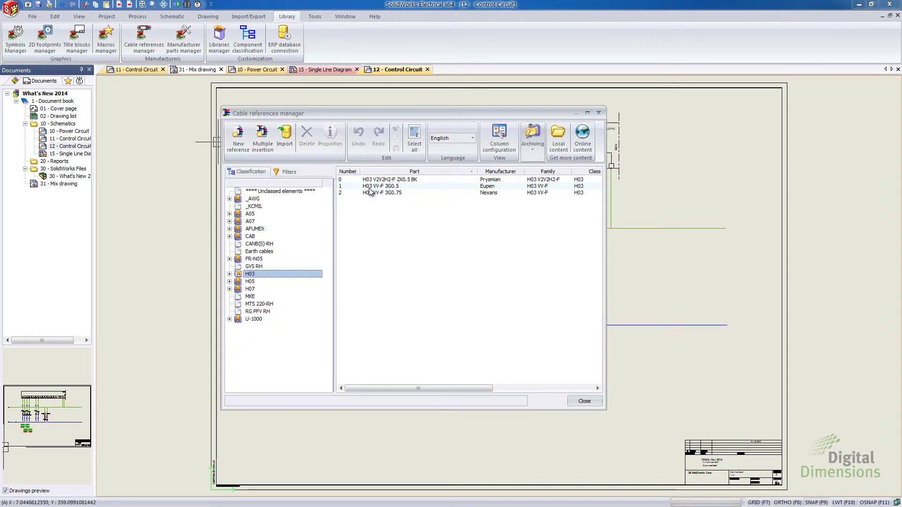
{"action": "left_click", "coordinate": [285, 171]}
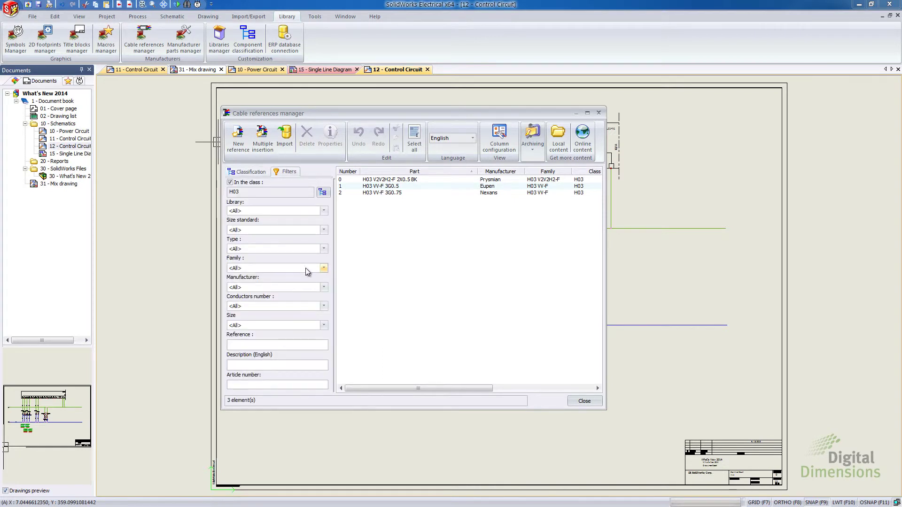
{"action": "left_click", "coordinate": [324, 289]}
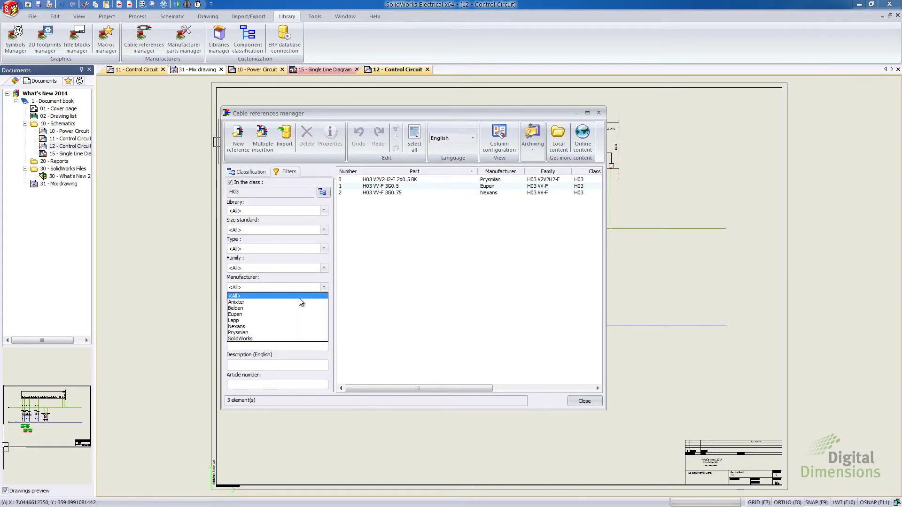
{"action": "left_click", "coordinate": [269, 320]}
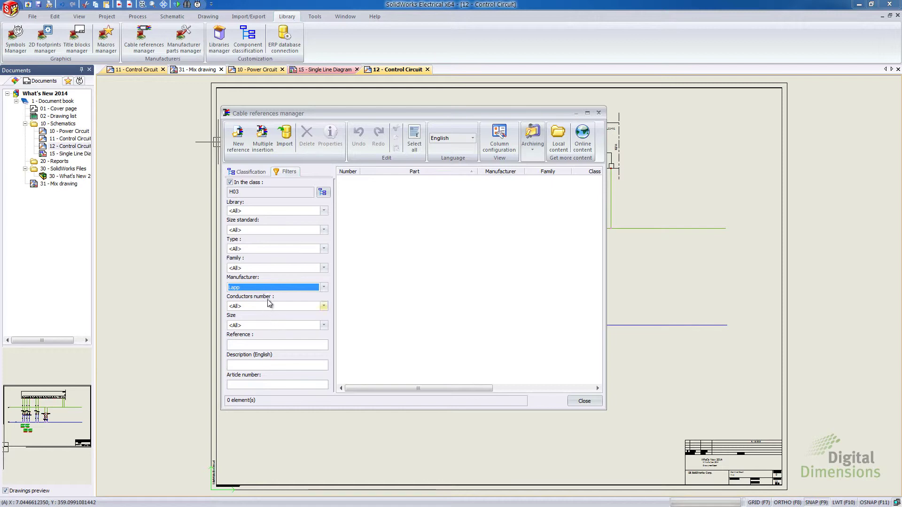
{"action": "left_click", "coordinate": [230, 182]}
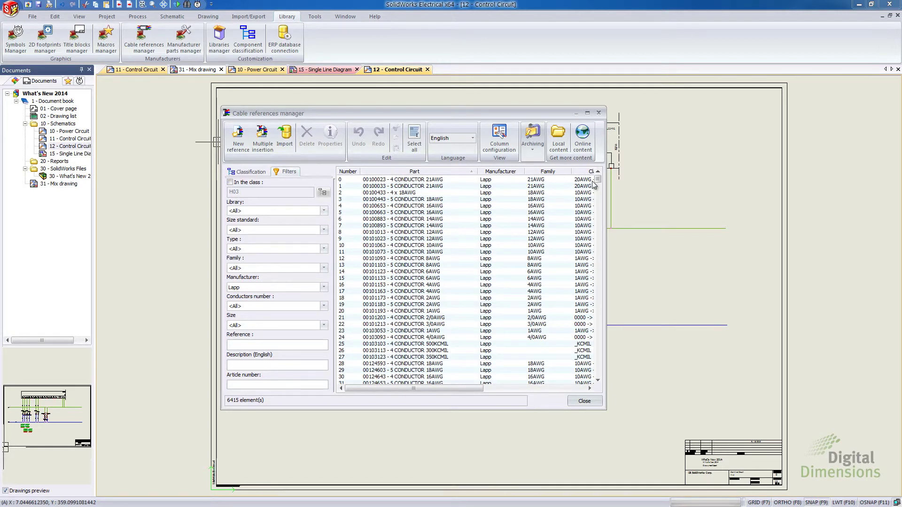
{"action": "mouse_move", "coordinate": [598, 183]}
{"action": "left_mouse_down"}
{"action": "mouse_move", "coordinate": [602, 195]}
{"action": "mouse_move", "coordinate": [599, 183]}
{"action": "left_mouse_up"}
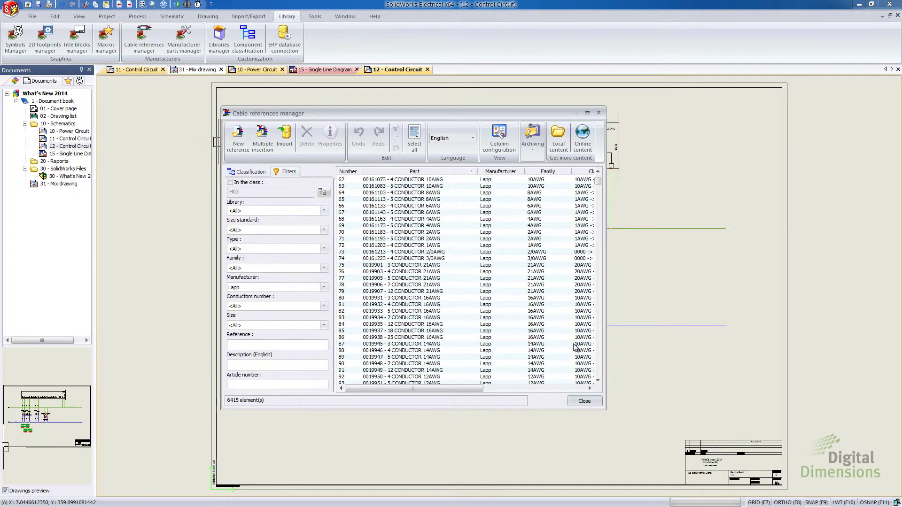
- Open the Manufacturer parts manager and browse the parts folder's Delixi and Omron archives without importing
{"action": "left_click", "coordinate": [581, 402]}
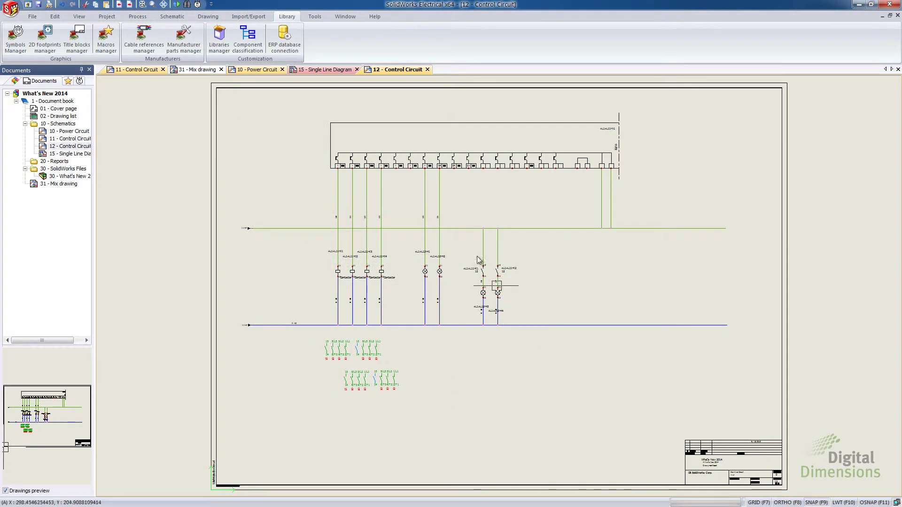
{"action": "left_click", "coordinate": [190, 46]}
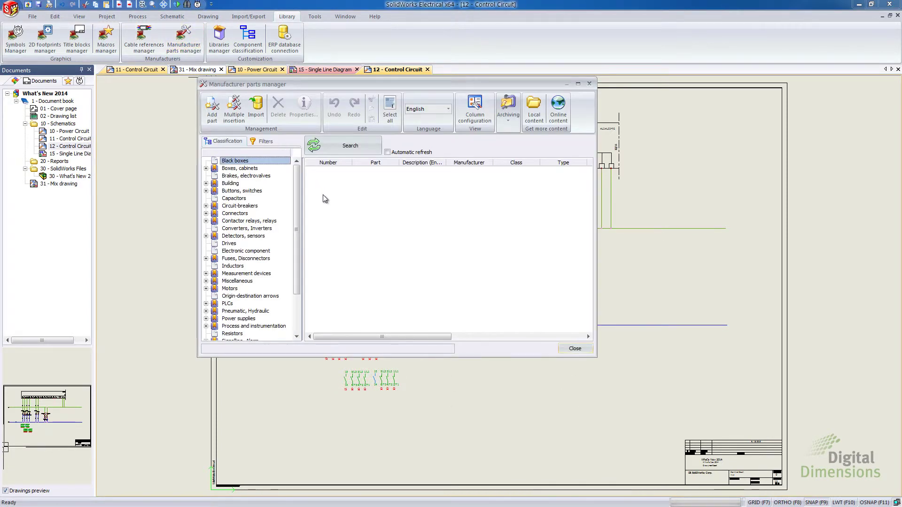
{"action": "left_click", "coordinate": [534, 109]}
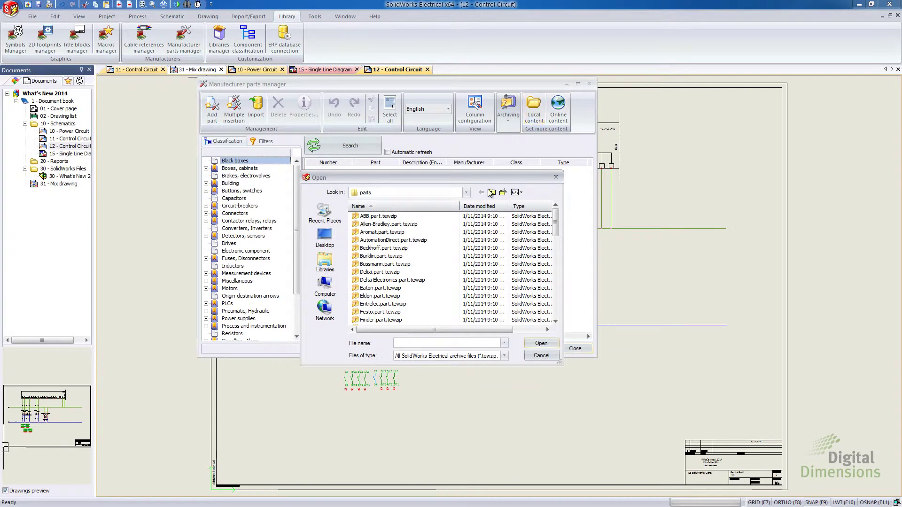
{"action": "left_click", "coordinate": [466, 193]}
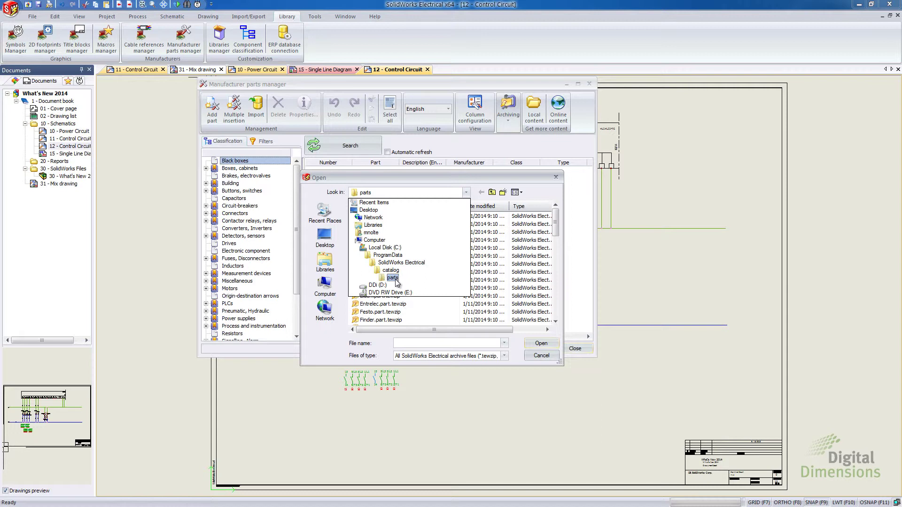
{"action": "left_click", "coordinate": [393, 278]}
{"action": "left_click", "coordinate": [389, 276]}
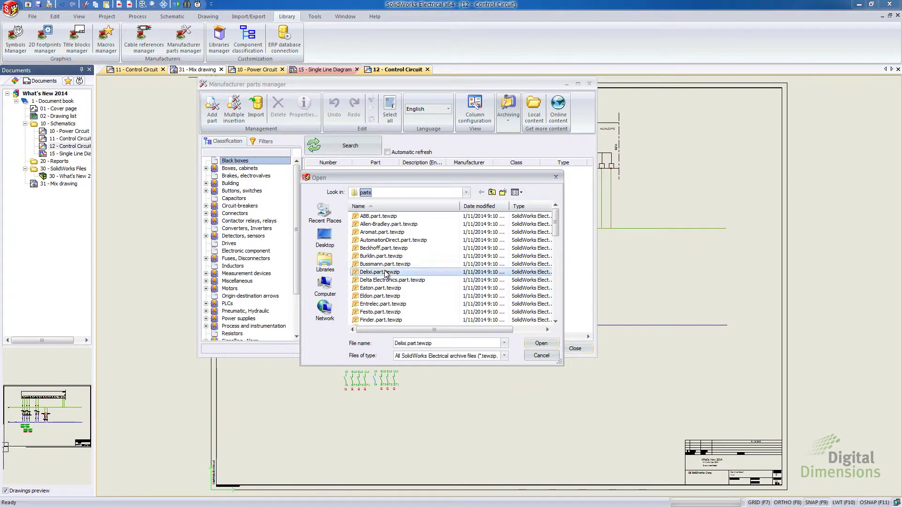
{"action": "scroll", "coordinate": [383, 282], "scroll_direction": "down", "scroll_amount": 4}
{"action": "scroll", "coordinate": [383, 286], "scroll_direction": "down", "scroll_amount": 5}
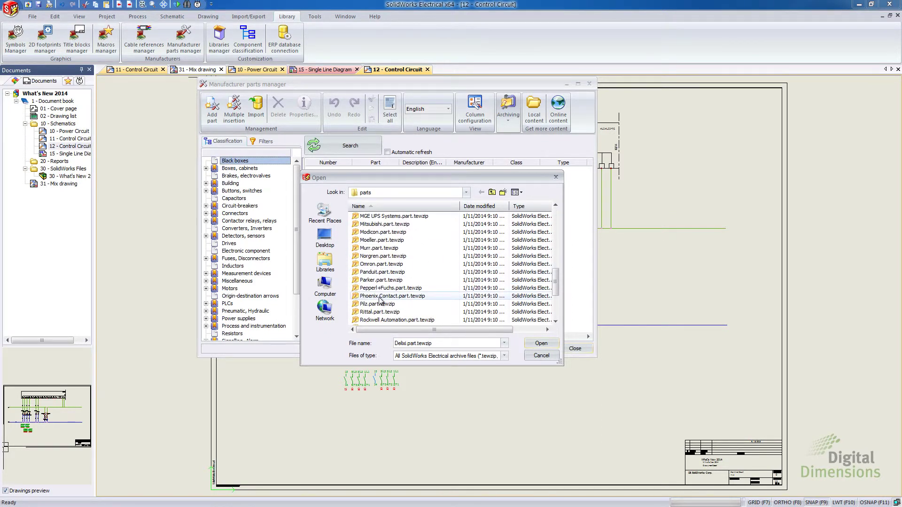
{"action": "left_click", "coordinate": [392, 264]}
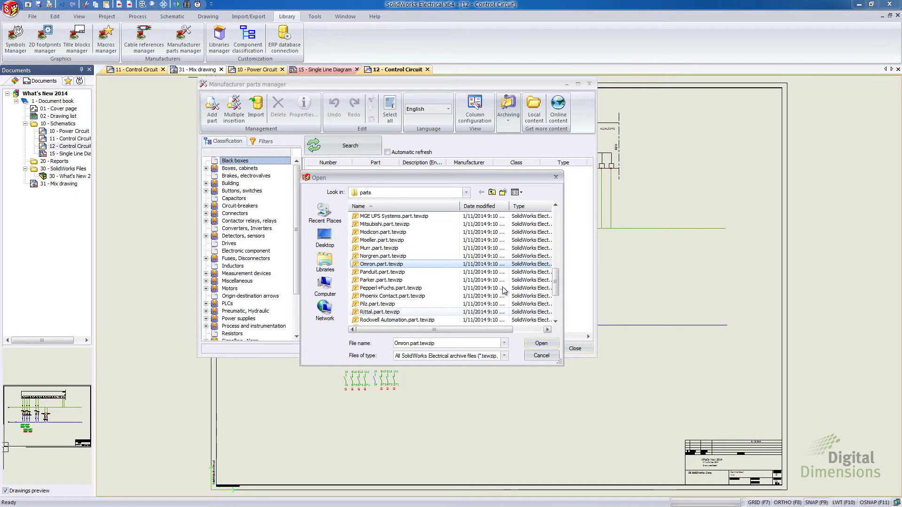
{"action": "left_click", "coordinate": [539, 344]}
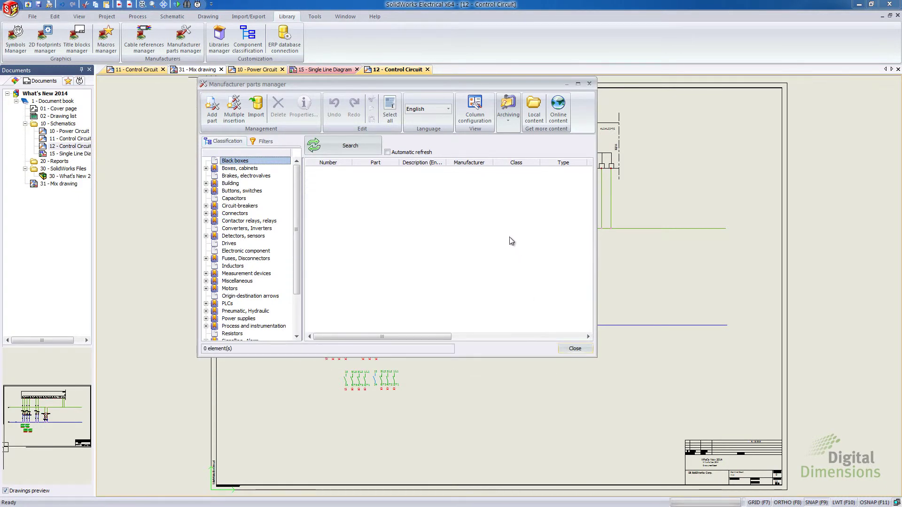
- Go to the online content portal's catalog page, log out and sign back in
{"action": "left_click", "coordinate": [558, 109]}
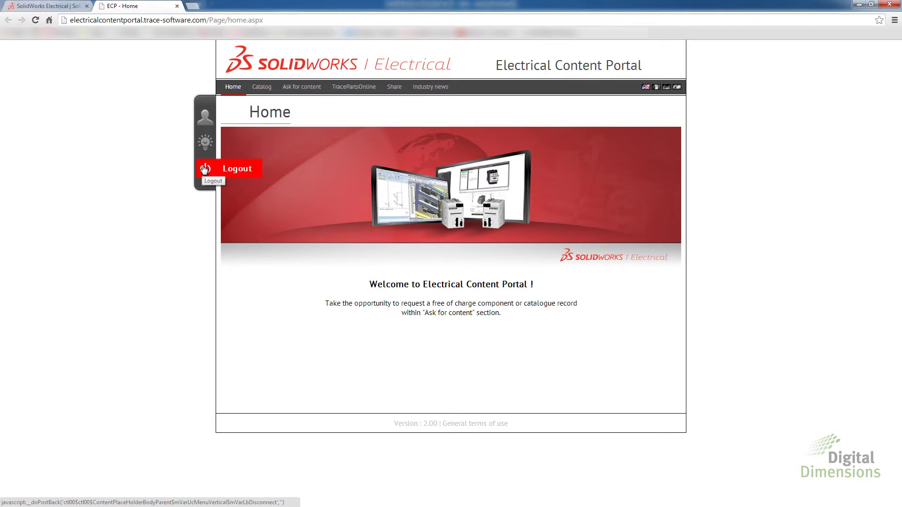
{"action": "left_click", "coordinate": [259, 87]}
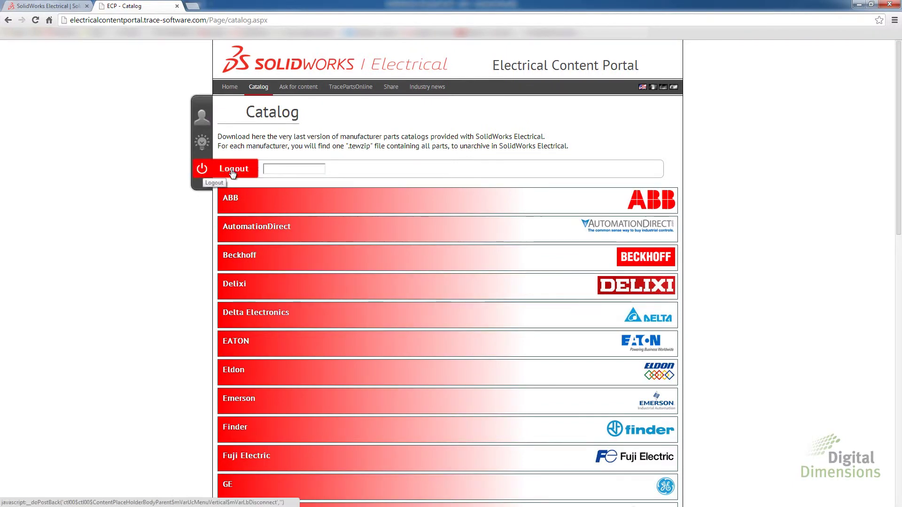
{"action": "left_click", "coordinate": [231, 172]}
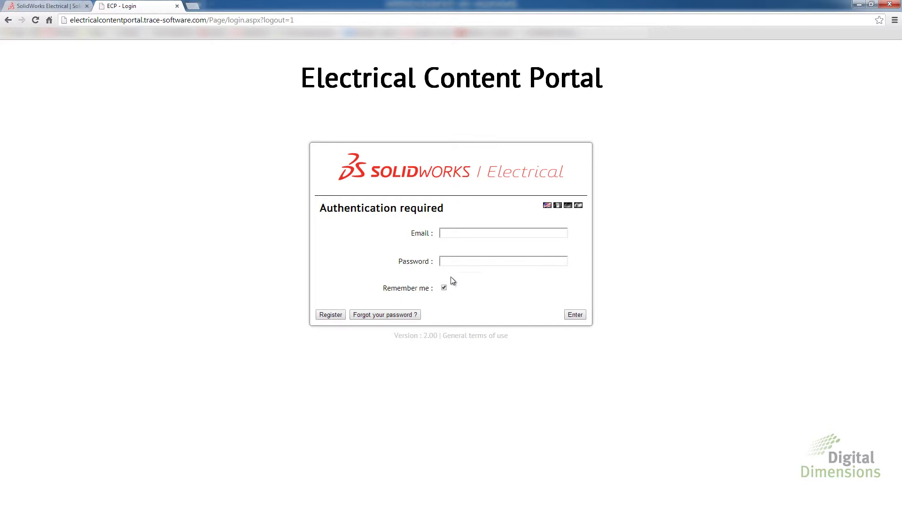
{"action": "left_click", "coordinate": [451, 232]}
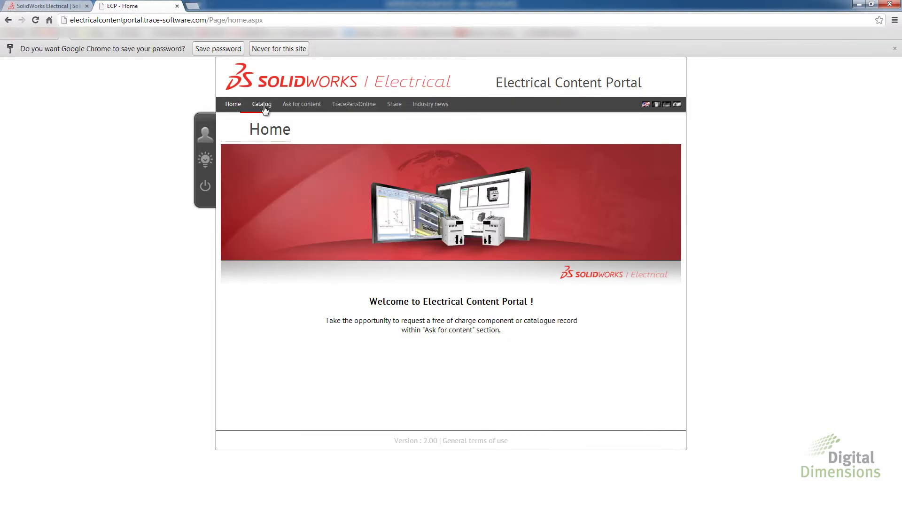
{"action": "left_click", "coordinate": [289, 49]}
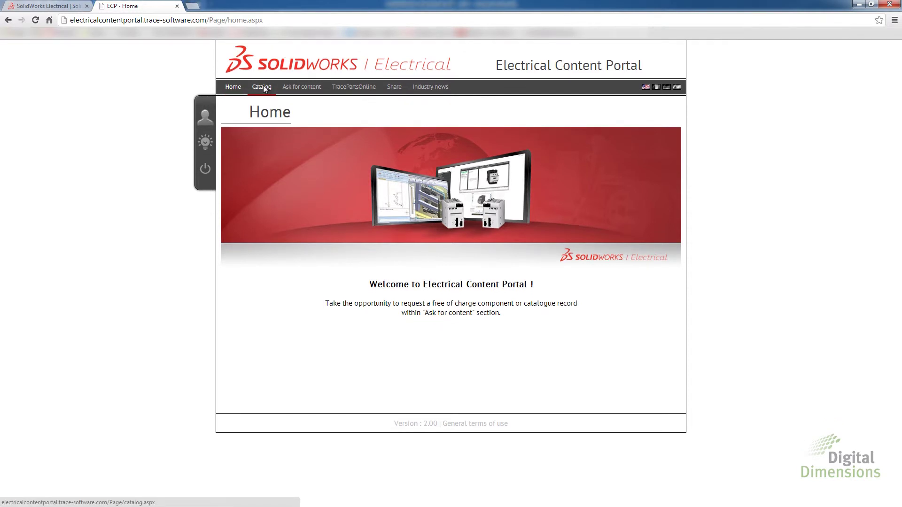
- Browse the Content Portal manufacturer catalog down to the Eldon downloads
{"action": "left_click", "coordinate": [263, 87]}
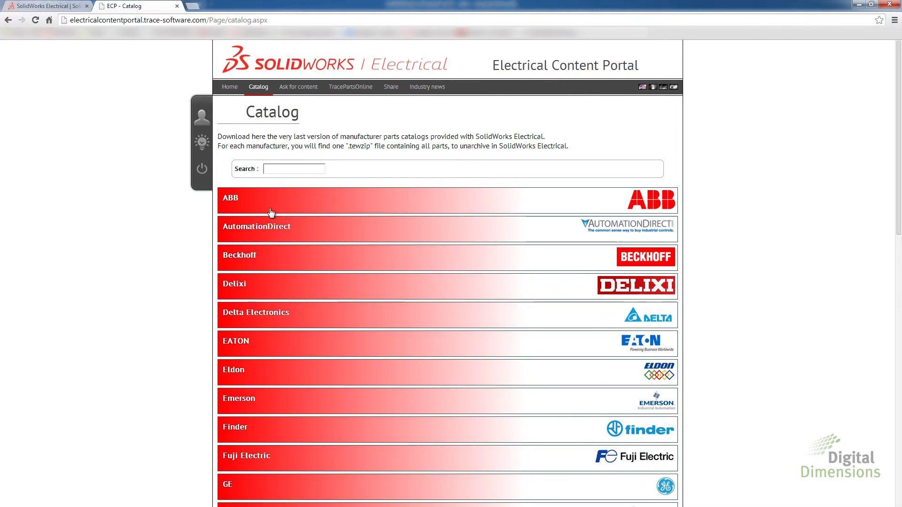
{"action": "scroll", "coordinate": [216, 374], "scroll_direction": "down", "scroll_amount": 3}
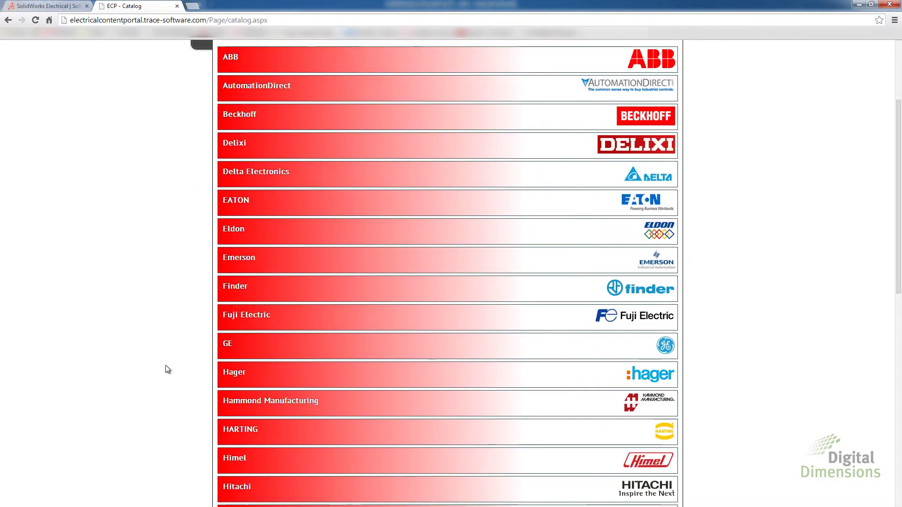
{"action": "left_click", "coordinate": [249, 176]}
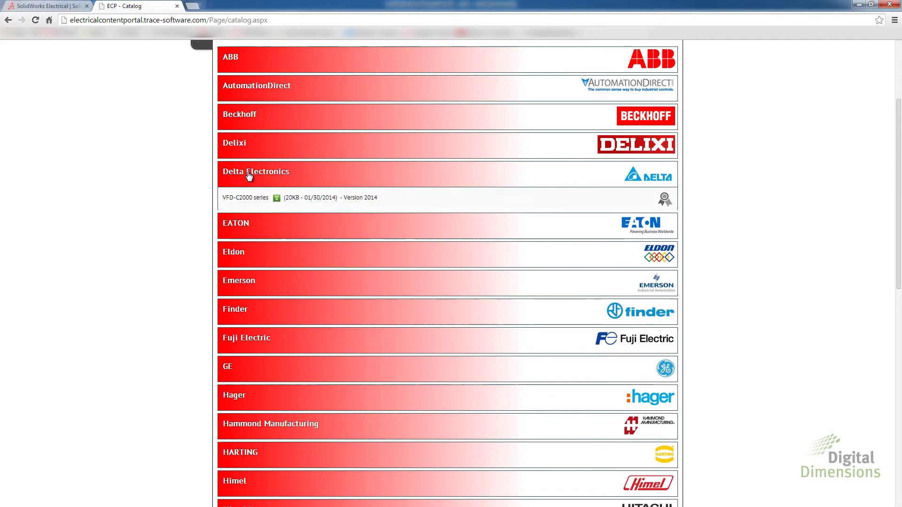
{"action": "scroll", "coordinate": [345, 139], "scroll_direction": "down", "scroll_amount": 3}
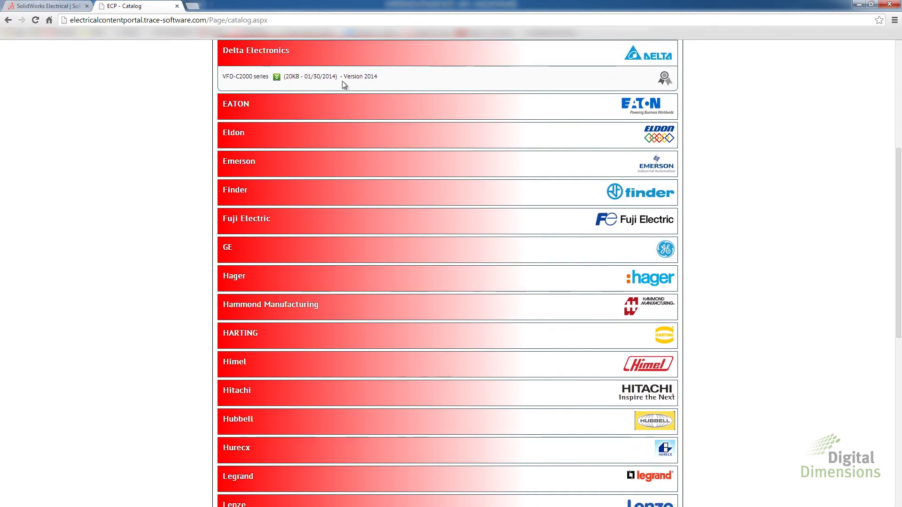
{"action": "left_click", "coordinate": [292, 136]}
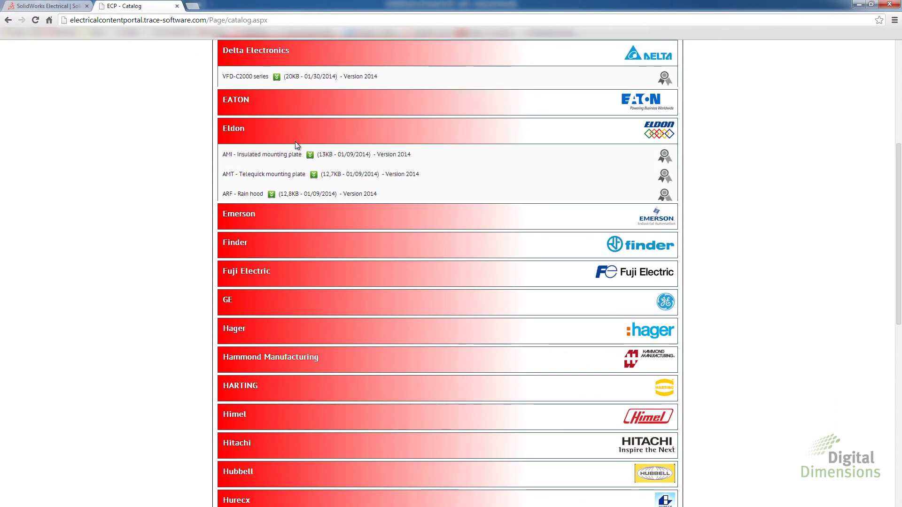
{"action": "scroll", "coordinate": [360, 261], "scroll_direction": "down", "scroll_amount": 1}
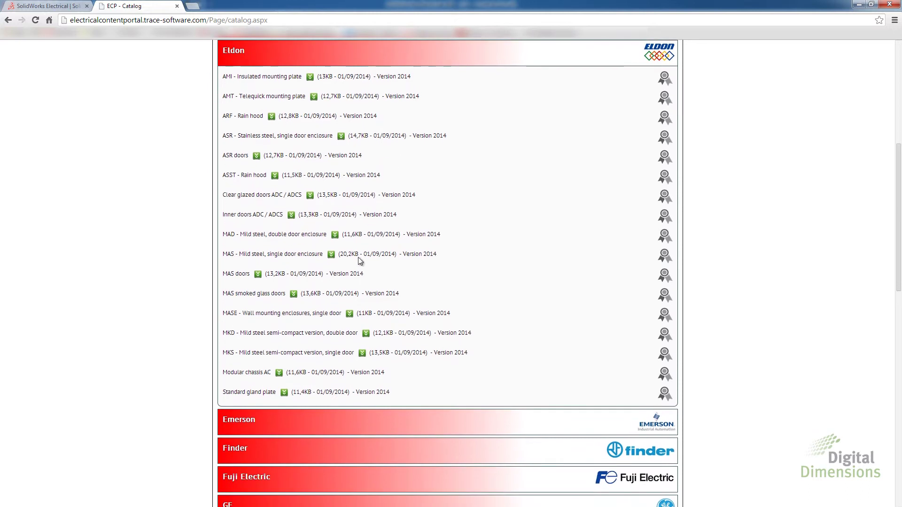
- Download the Eldon ASR stainless steel enclosure catalog to the Desktop as Eldon_ASR.part.tewzip
{"action": "left_click", "coordinate": [342, 137]}
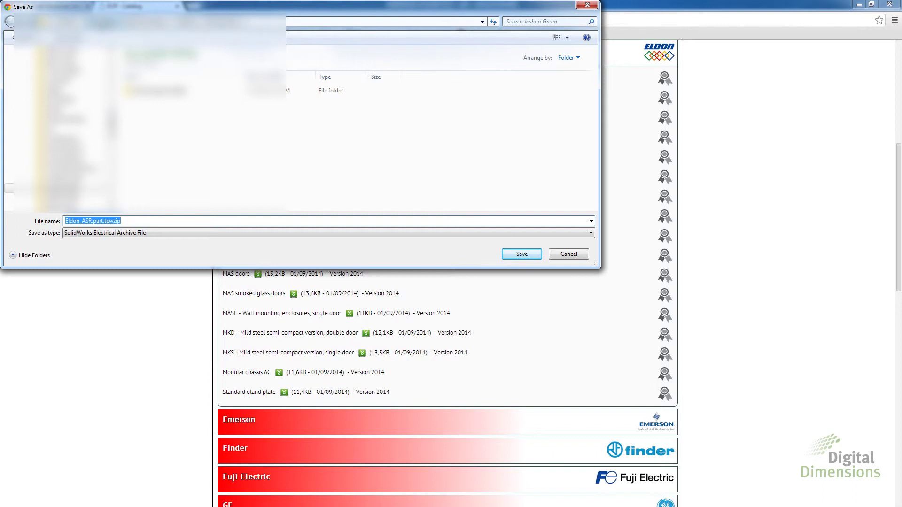
{"action": "left_click", "coordinate": [33, 153]}
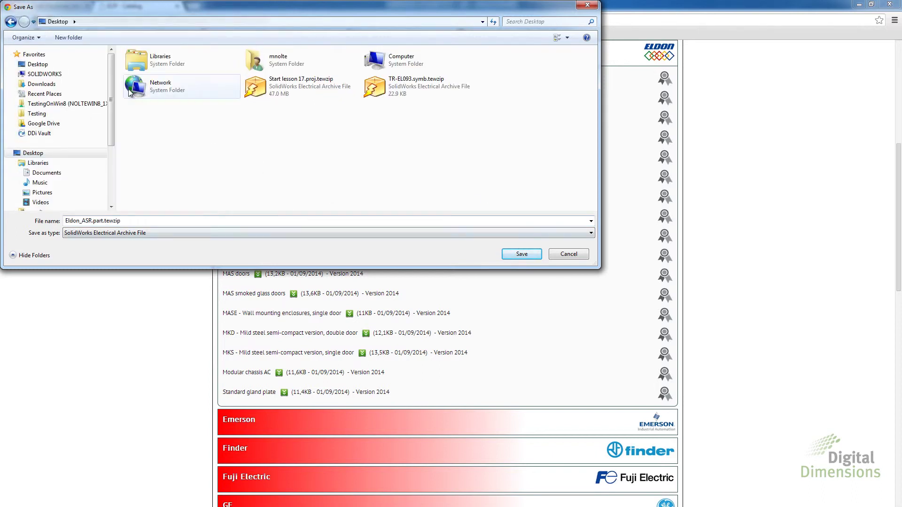
{"action": "left_click", "coordinate": [521, 255]}
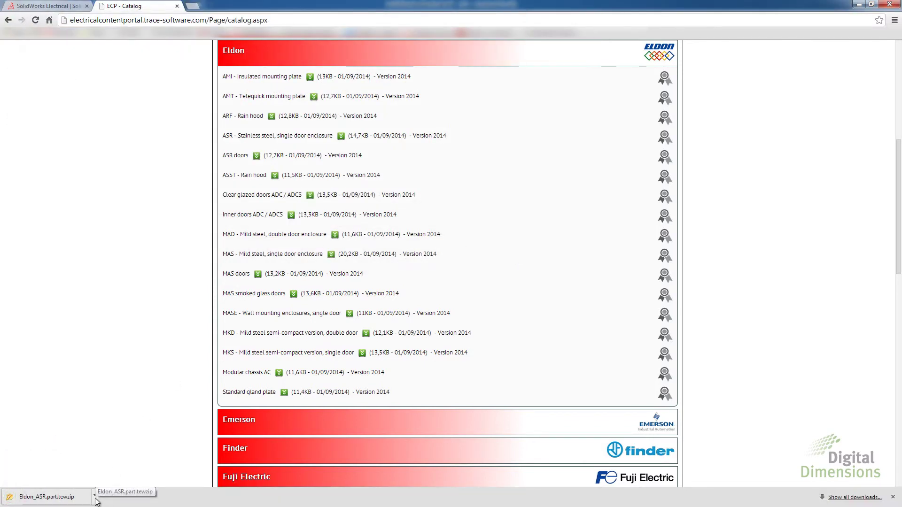
{"action": "left_click", "coordinate": [857, 5]}
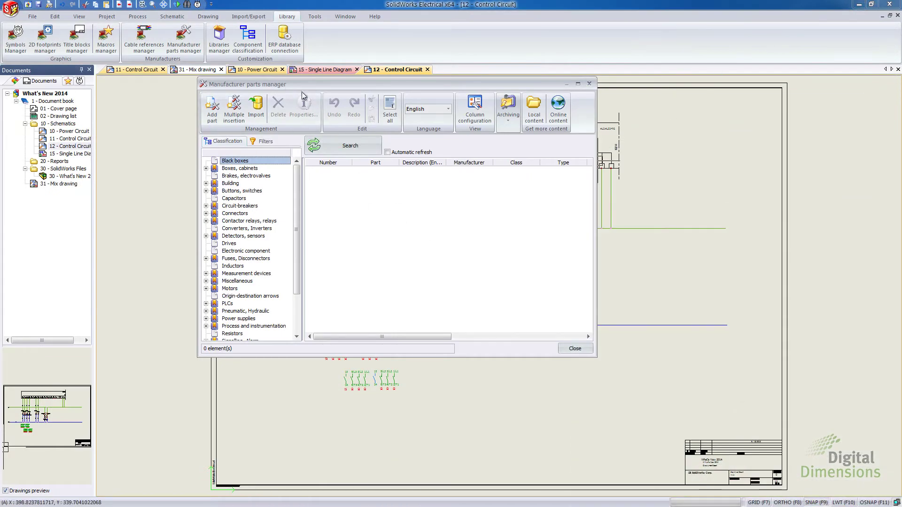
- Import Eldon_ASR.part.tewzip from the Desktop via Local content, adding 42 manufacturer parts
{"action": "left_click", "coordinate": [539, 114]}
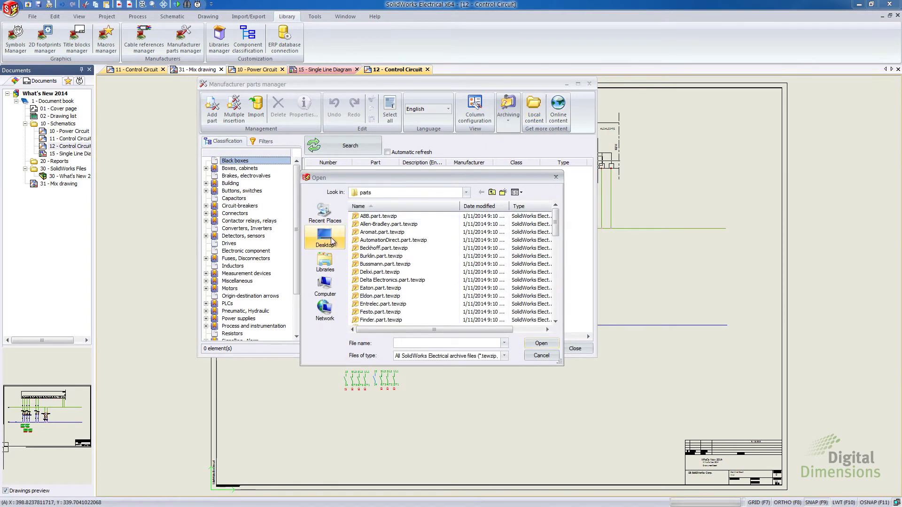
{"action": "left_click", "coordinate": [324, 237]}
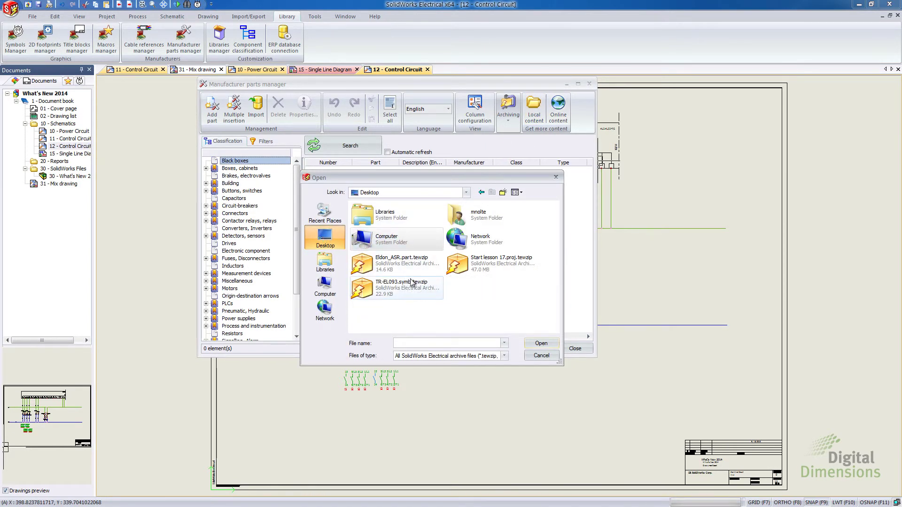
{"action": "left_click", "coordinate": [410, 261]}
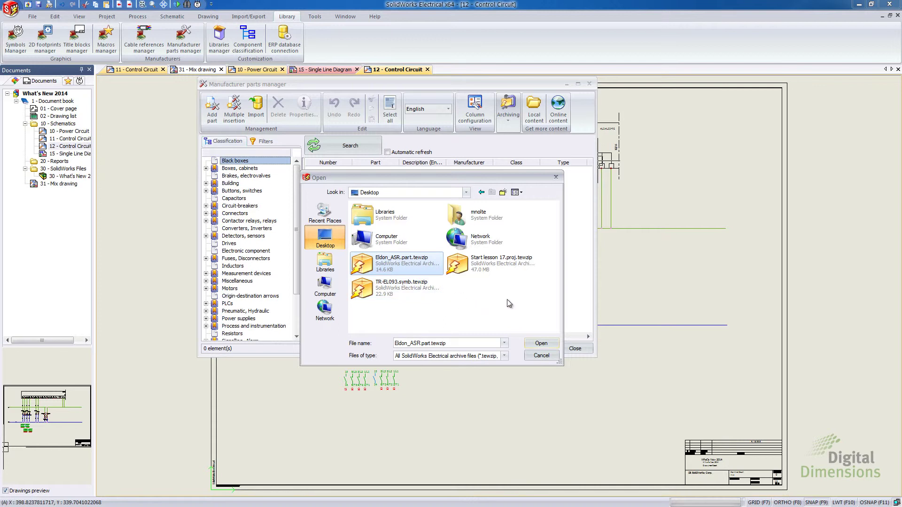
{"action": "left_click", "coordinate": [536, 344]}
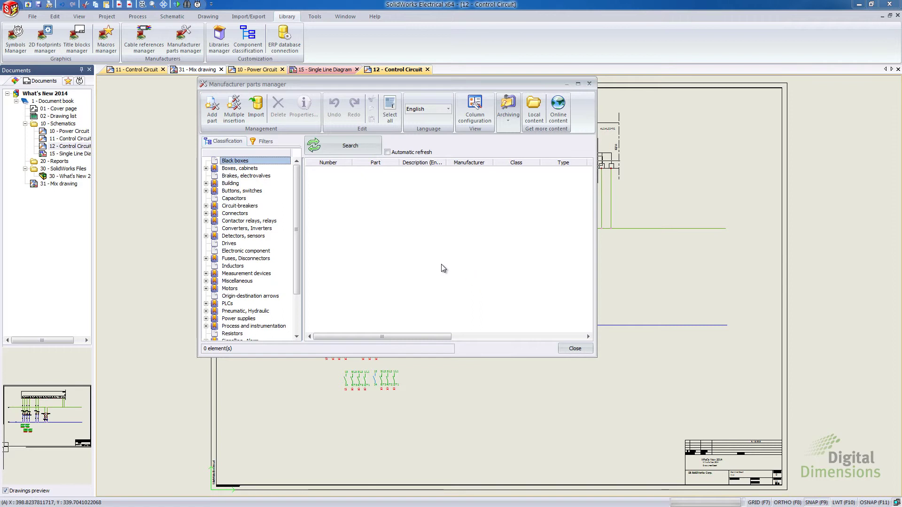
- Filter parts by manufacturer Eldon with In the class unchecked, and search
{"action": "left_click", "coordinate": [264, 142]}
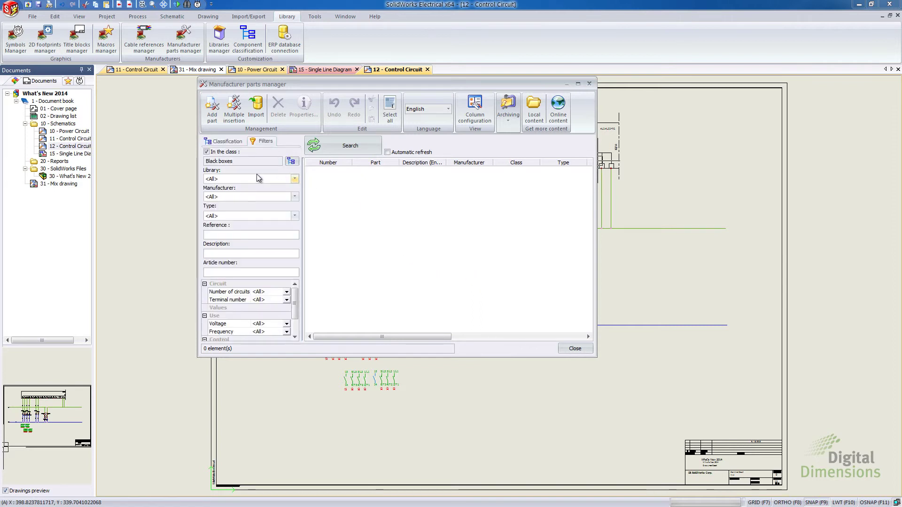
{"action": "left_click", "coordinate": [294, 197]}
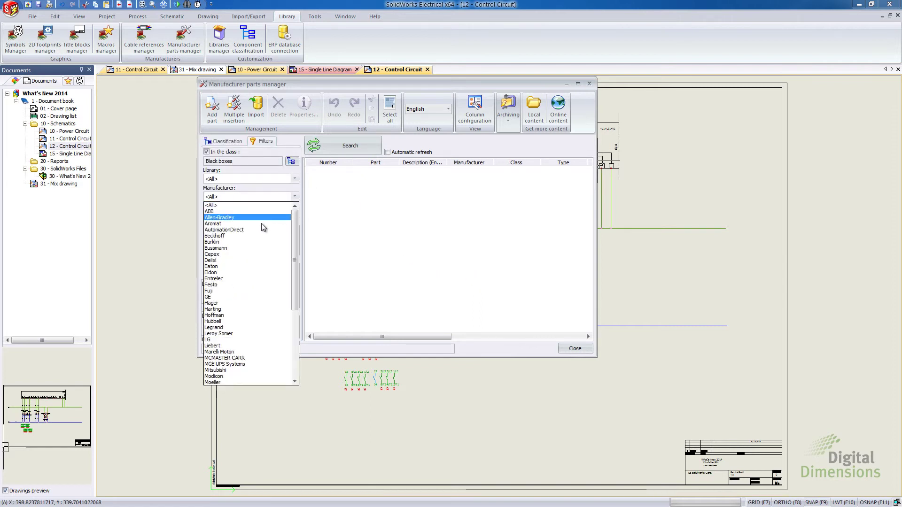
{"action": "left_click", "coordinate": [230, 272]}
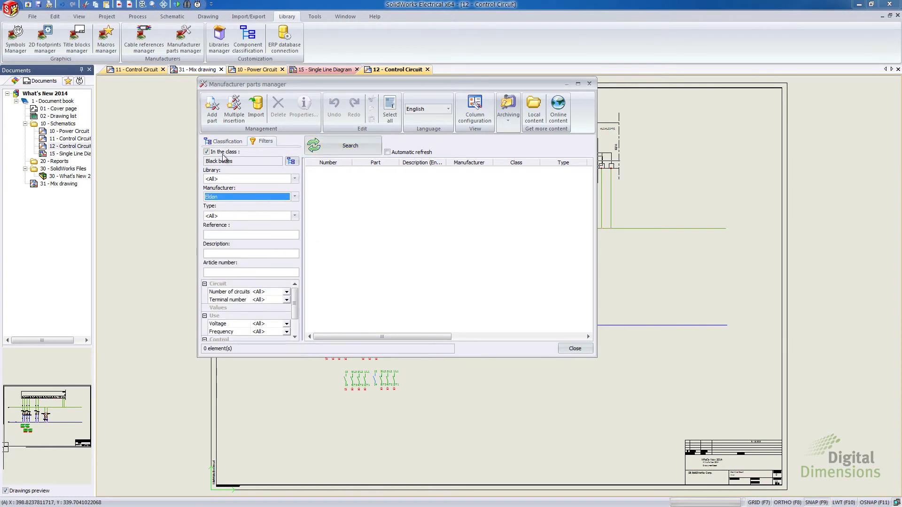
{"action": "left_click", "coordinate": [206, 152]}
{"action": "left_click", "coordinate": [339, 147]}
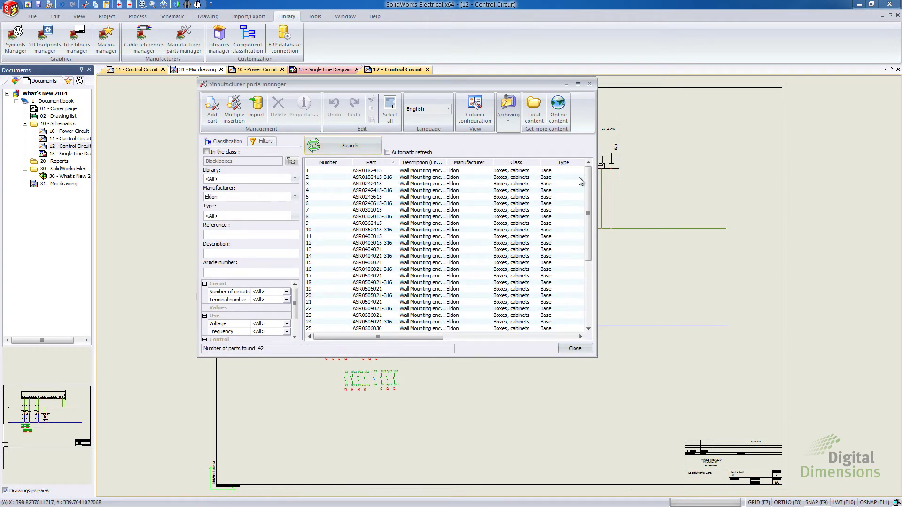
{"action": "left_click", "coordinate": [584, 184]}
{"action": "left_click_drag", "start_coordinate": [590, 188], "coordinate": [586, 265]}
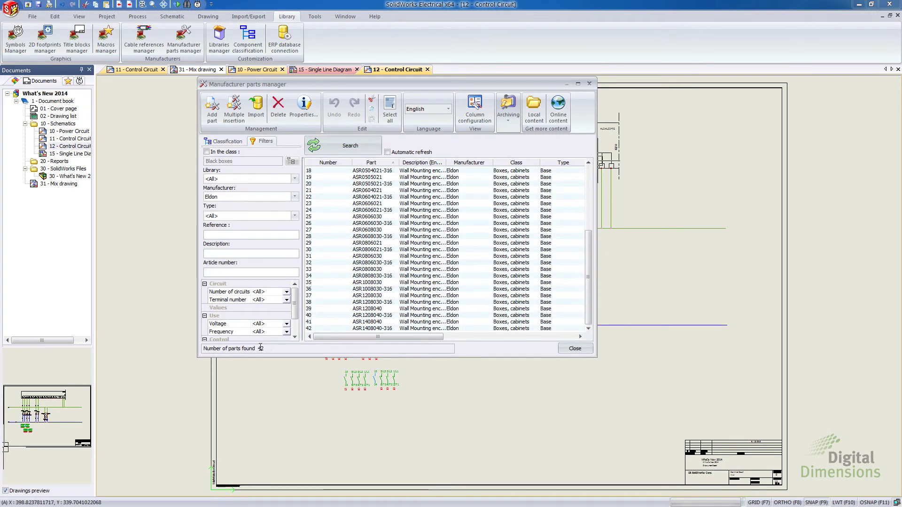
{"action": "left_click", "coordinate": [435, 209]}
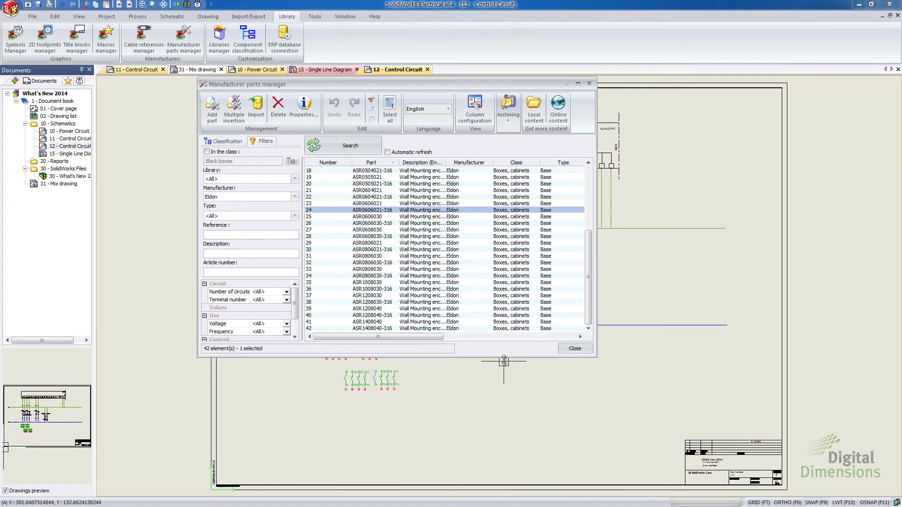
{"action": "right_click", "coordinate": [389, 215]}
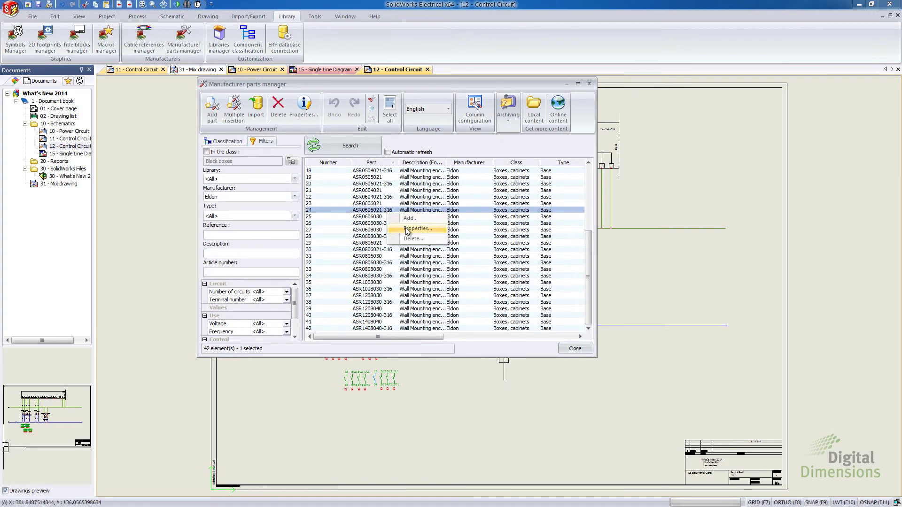
{"action": "left_click", "coordinate": [408, 229]}
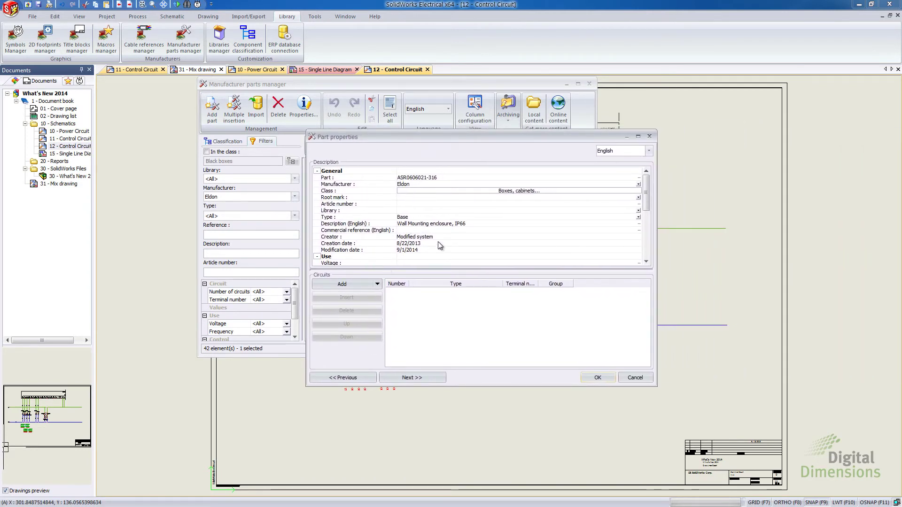
{"action": "left_click_drag", "start_coordinate": [647, 192], "coordinate": [664, 171]}
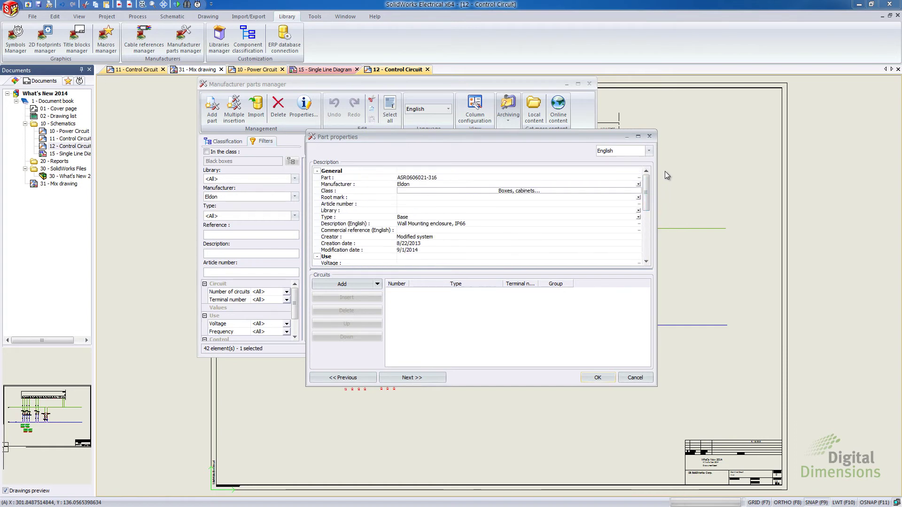
{"action": "left_click", "coordinate": [649, 136]}
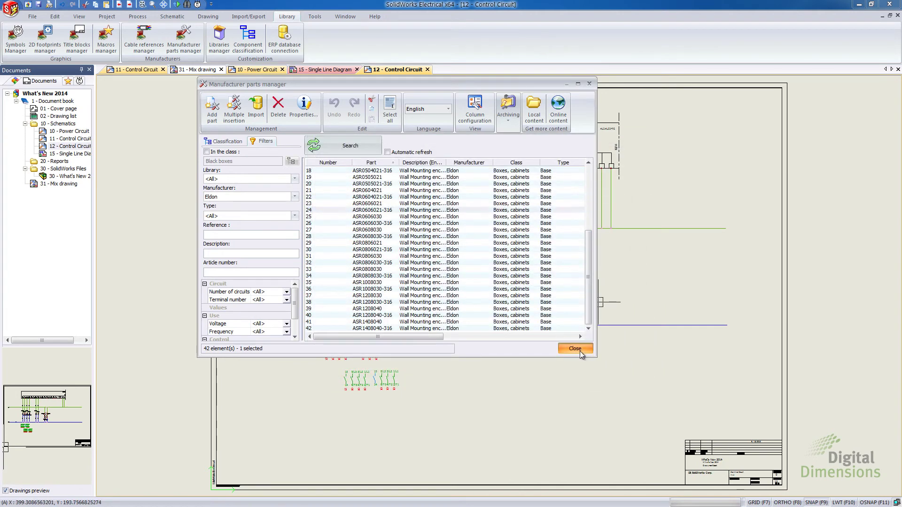
- Close the Manufacturer parts manager to return to the '12 - Control Circuit' schematic
{"action": "left_click", "coordinate": [575, 349]}
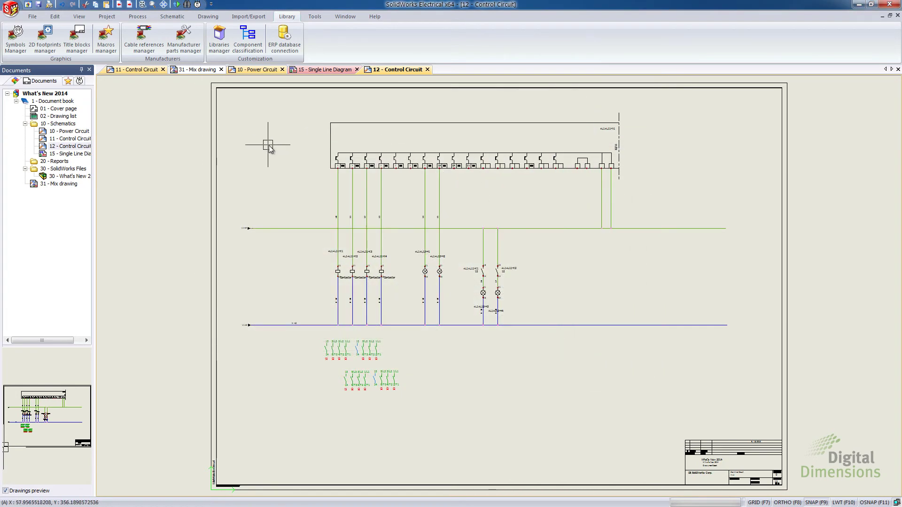